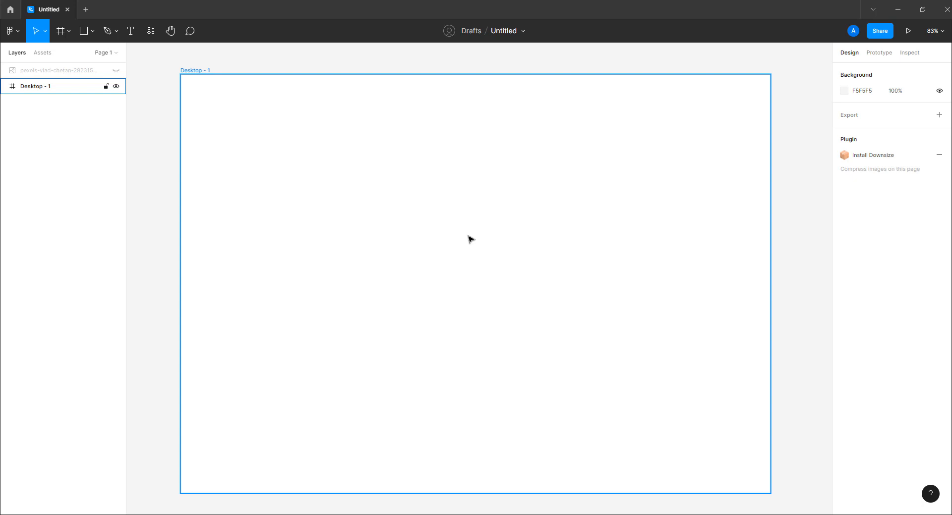
Draw a rectangle of about 976 × 365 inside the Desktop - 1 frame, positioned in its upper half at about X 232, Y 237.
key(Escape)
click(93, 31)
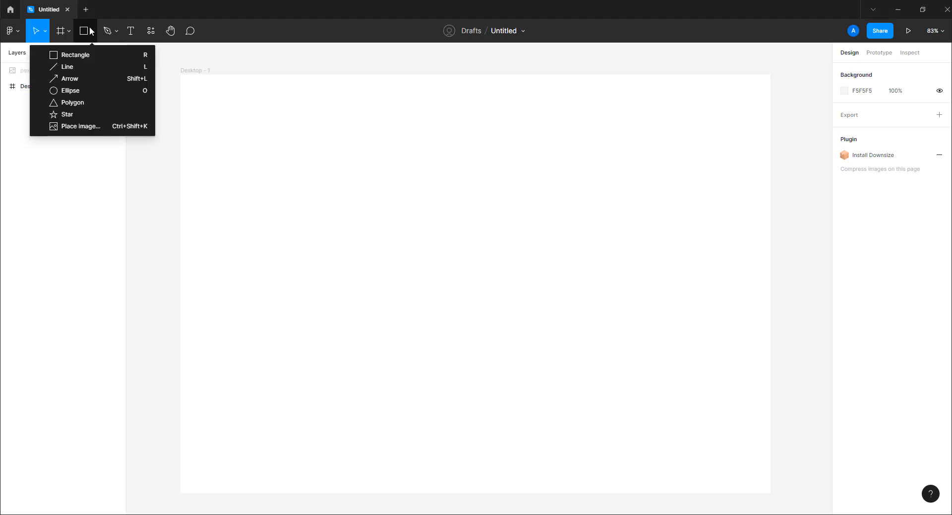
click(82, 55)
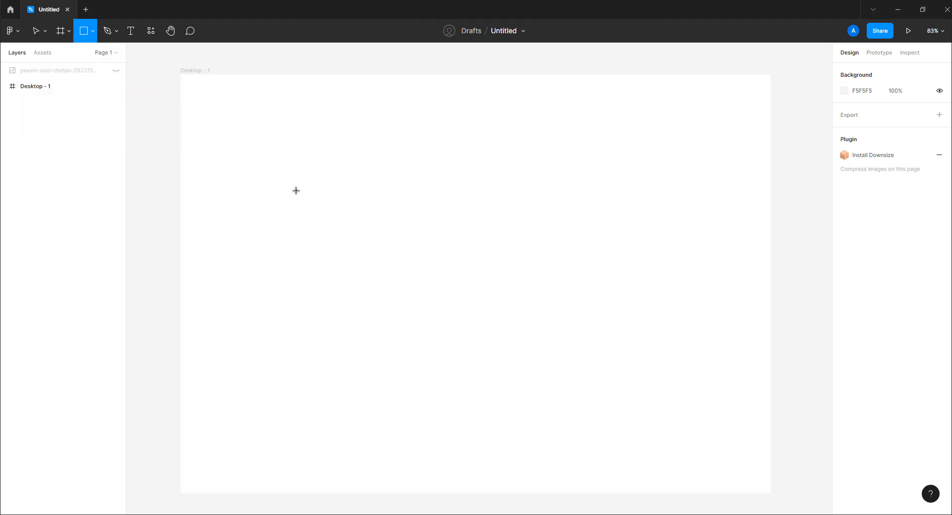
drag(295, 187, 585, 328)
mouse_move(674, 332)
mouse_down()
mouse_move(682, 342)
mouse_move(695, 337)
mouse_up()
drag(642, 293, 568, 255)
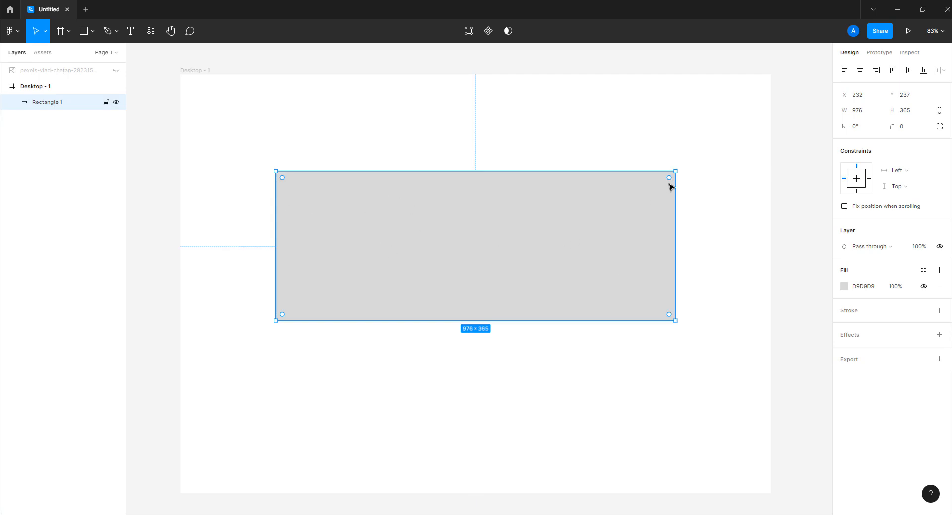
Round the rectangle's corners to a radius of about 18.
drag(667, 184, 670, 186)
click(699, 210)
click(651, 217)
Change the rectangle's solid fill to green 81E245.
click(844, 288)
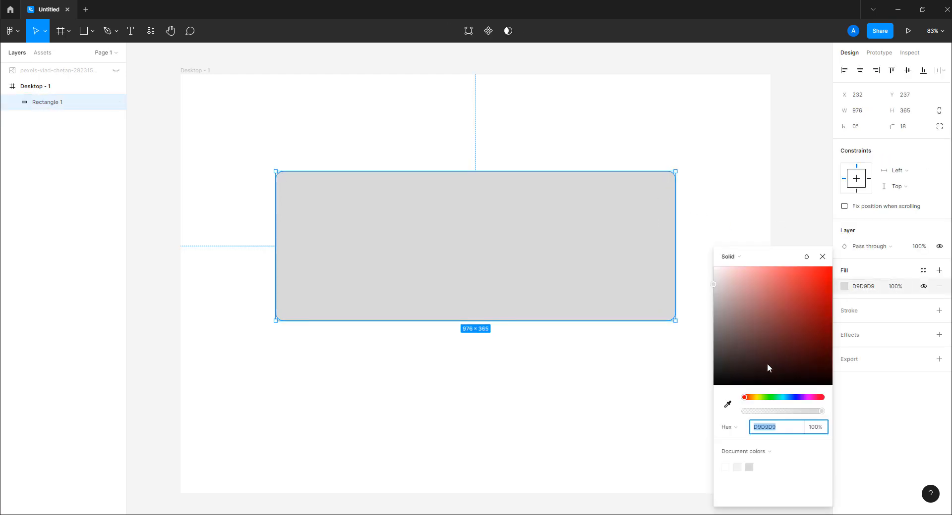
drag(754, 399, 767, 402)
mouse_move(798, 316)
mouse_down()
mouse_move(808, 281)
mouse_move(795, 272)
mouse_move(796, 280)
mouse_up()
click(822, 257)
click(741, 251)
click(510, 240)
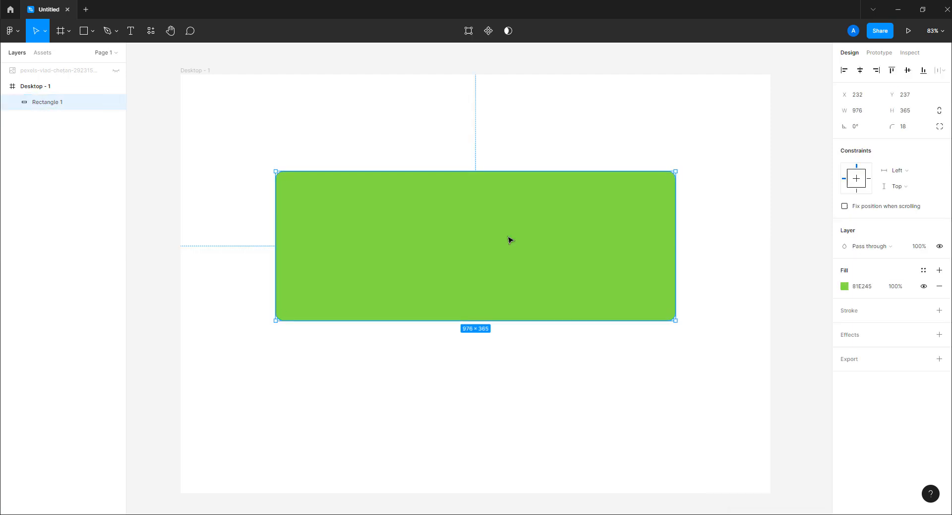
Run the Split Shape plugin on the green rectangle and place its window over the frame.
right_click(494, 216)
mouse_move(508, 417)
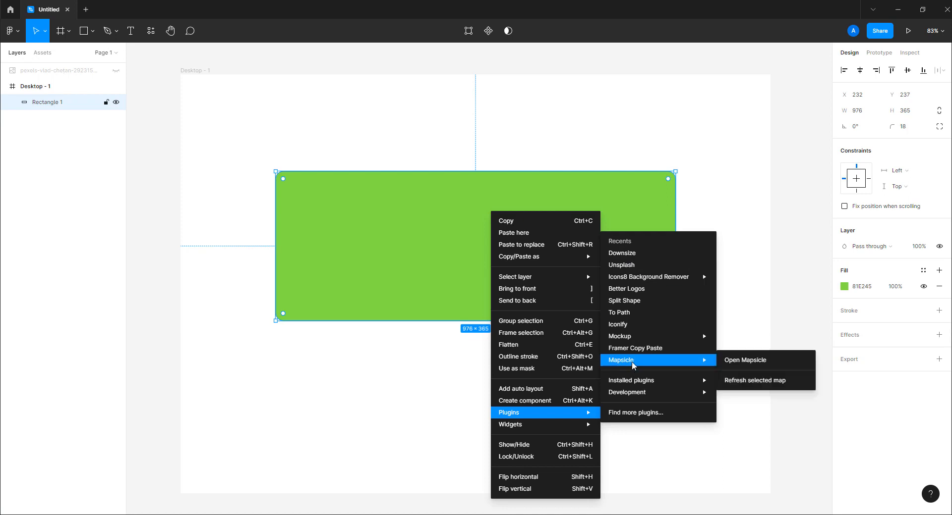
mouse_move(633, 381)
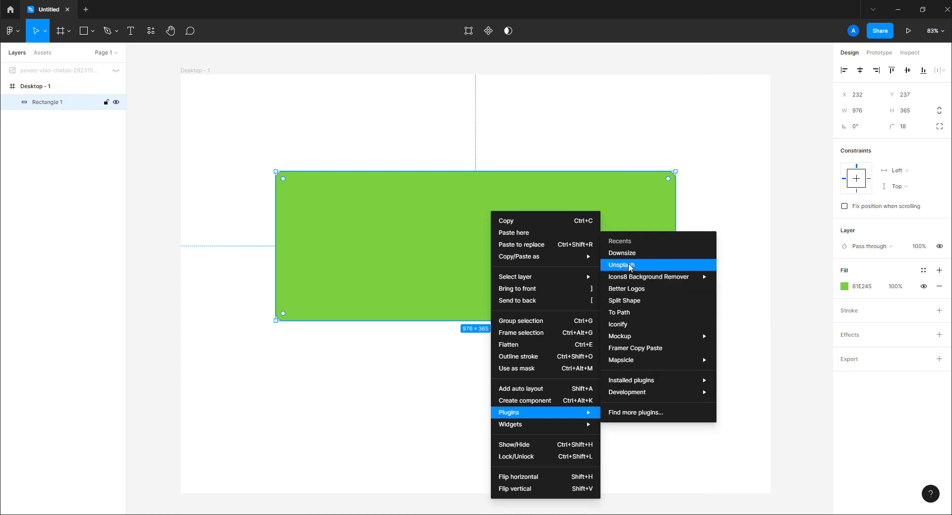
click(623, 306)
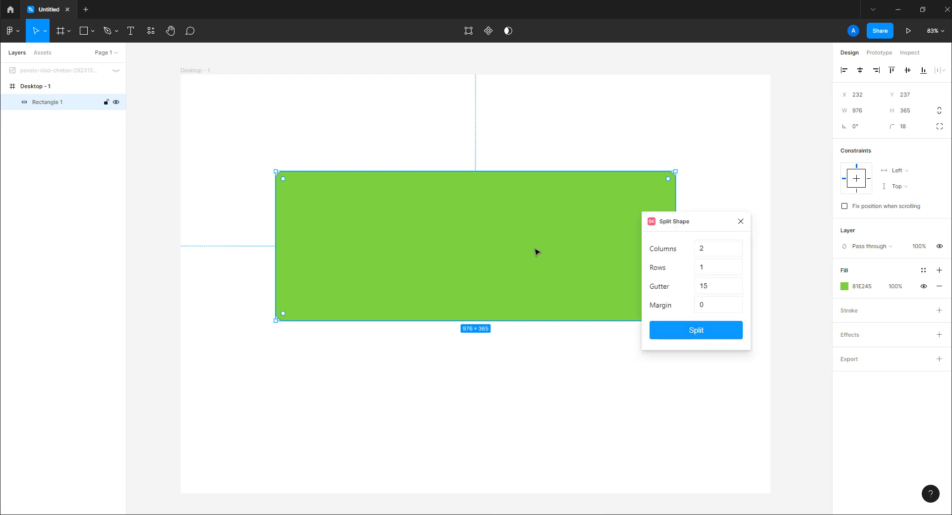
drag(675, 222, 575, 255)
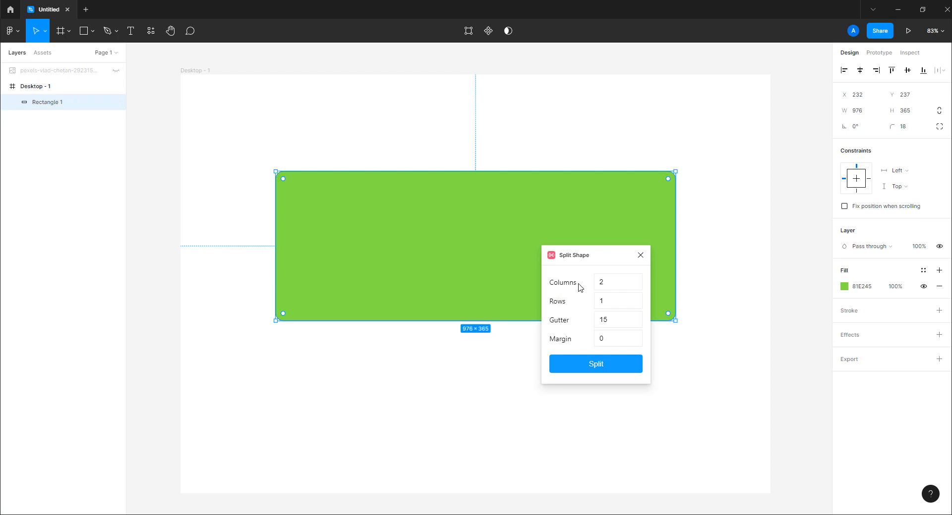
Split the rectangle into 3 columns and 2 rows with a gutter of 15 and a margin of 0.
click(637, 280)
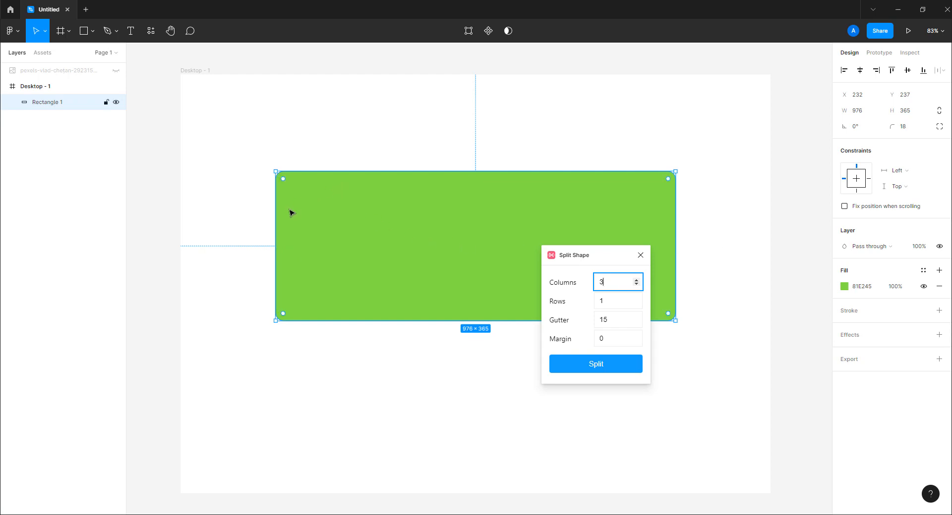
click(632, 302)
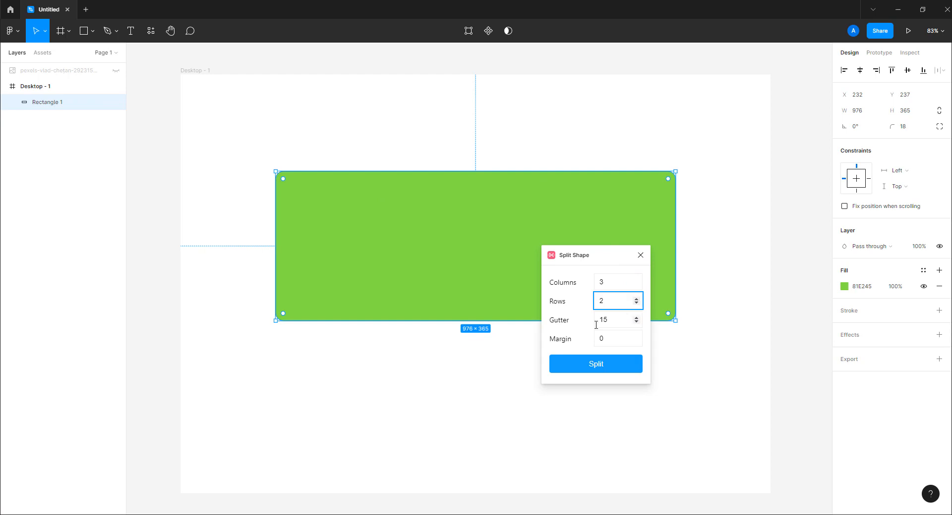
click(568, 326)
drag(620, 323, 596, 326)
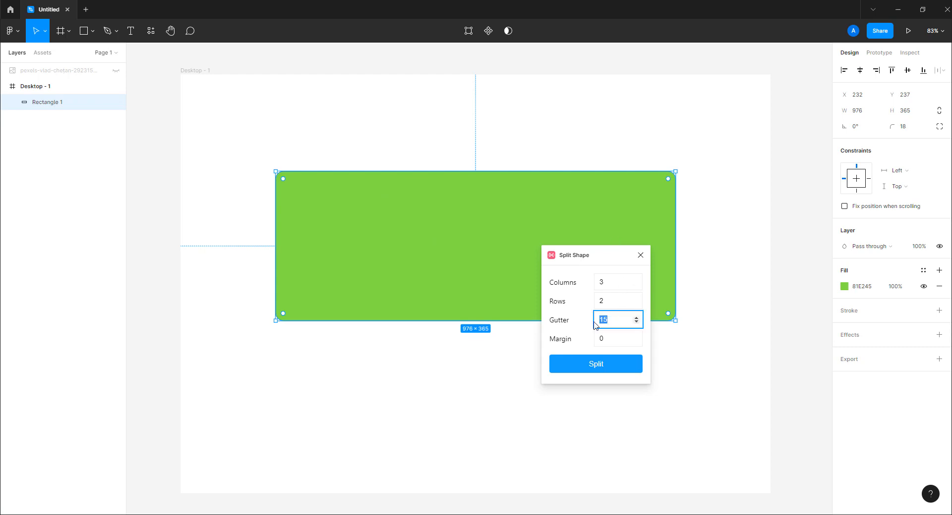
click(596, 365)
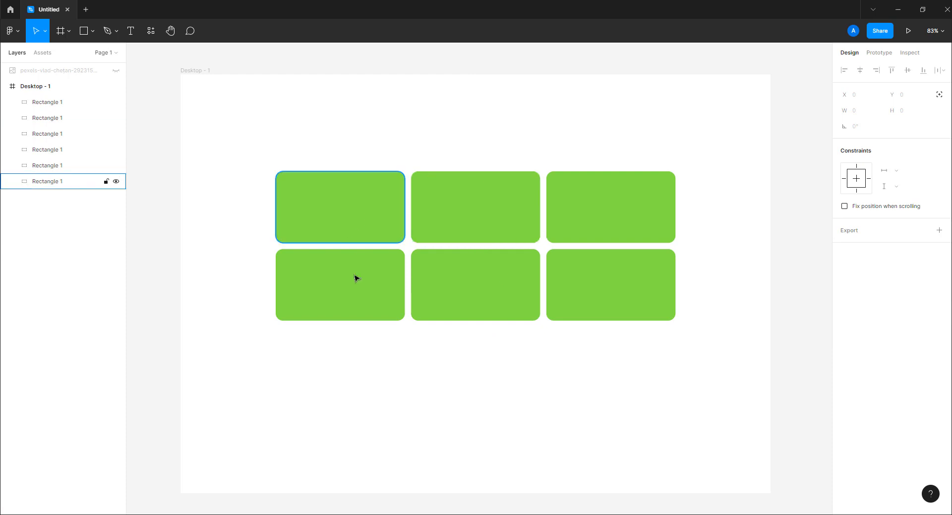
Recolour the middle rectangle of the upper row to pink E245C0.
click(48, 118)
click(48, 134)
click(46, 149)
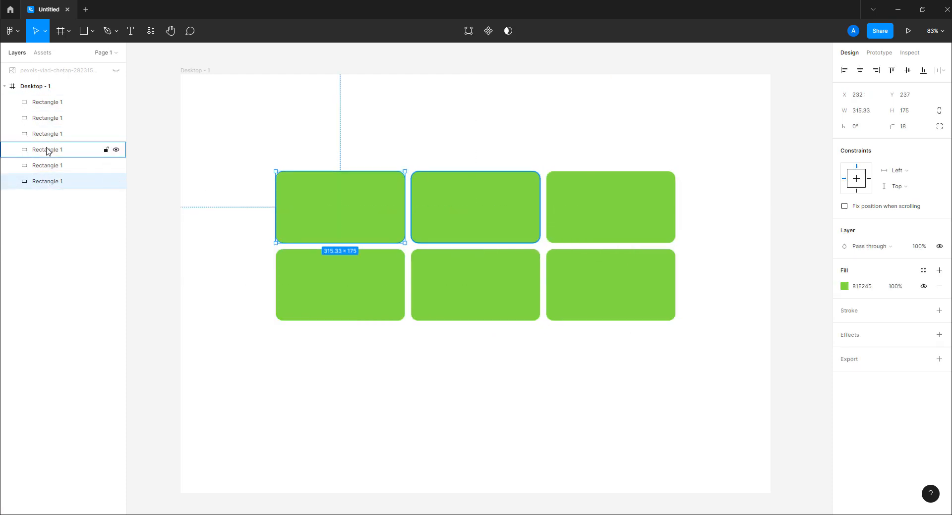
click(844, 286)
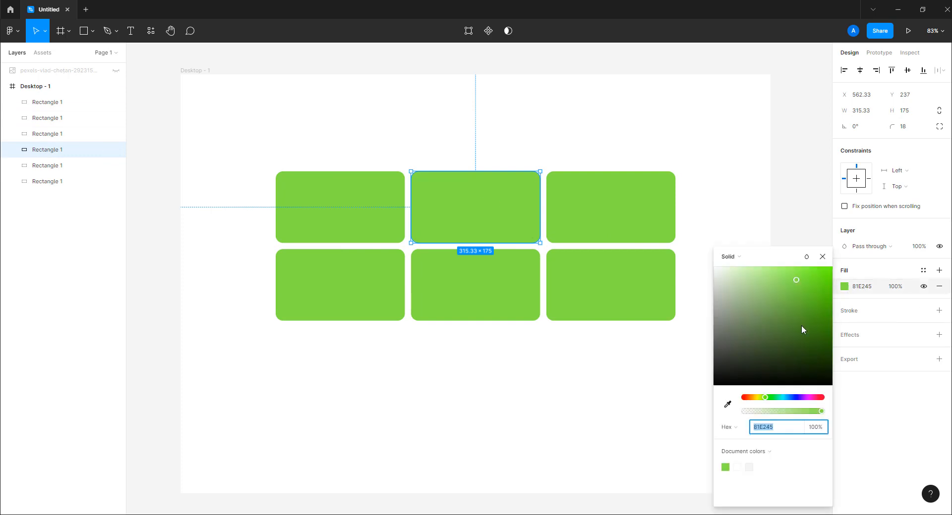
click(810, 398)
click(709, 193)
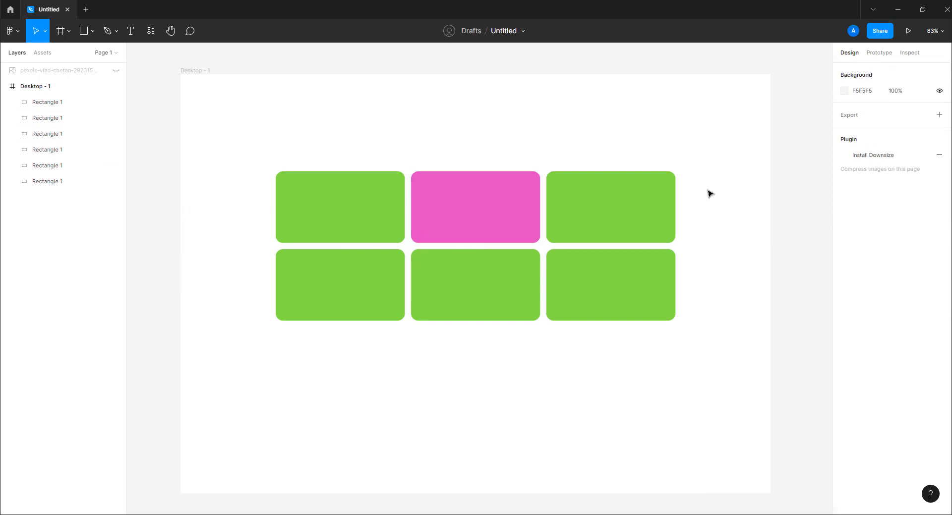
Select several of the green rectangles one at a time to check that each is a separate shape.
click(364, 205)
click(586, 227)
click(565, 284)
click(378, 282)
click(394, 223)
click(421, 142)
Try changing the column and row gaps between all six rectangles, undoing each spacing change.
drag(274, 136, 678, 369)
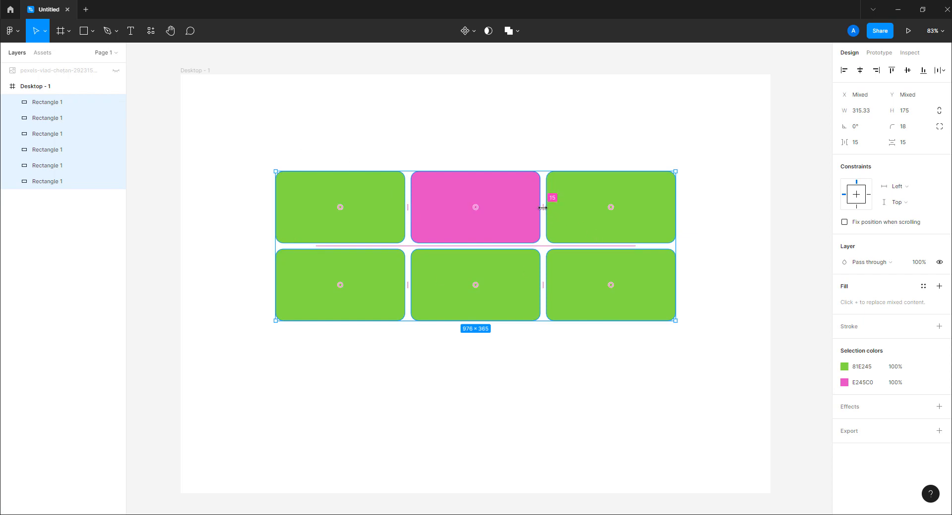
drag(543, 207, 596, 210)
key(ctrl+z)
mouse_move(543, 246)
mouse_down()
mouse_move(544, 274)
mouse_move(542, 259)
mouse_up()
key(ctrl+z)
Delete all six rectangles from the Desktop - 1 frame.
key(Delete)
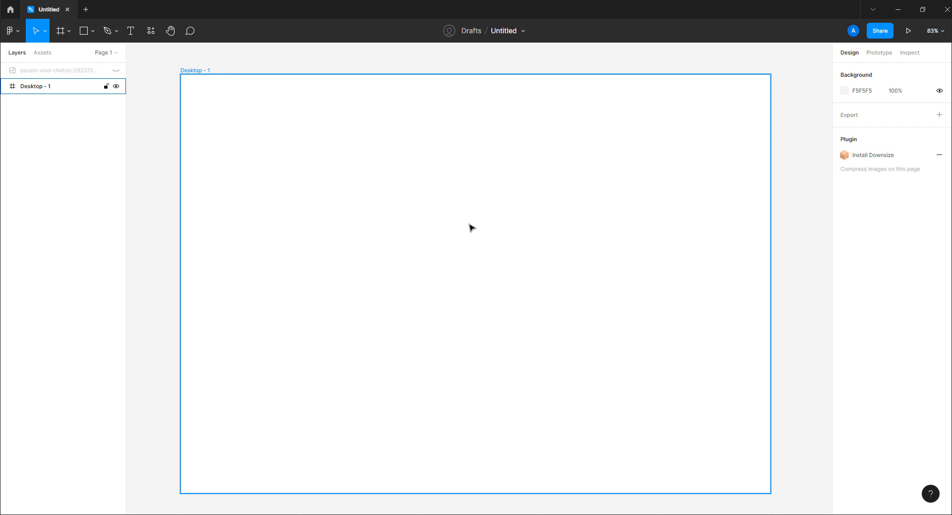
Run the Better Logos plugin on the Desktop - 1 frame and move its window over the canvas.
right_click(499, 205)
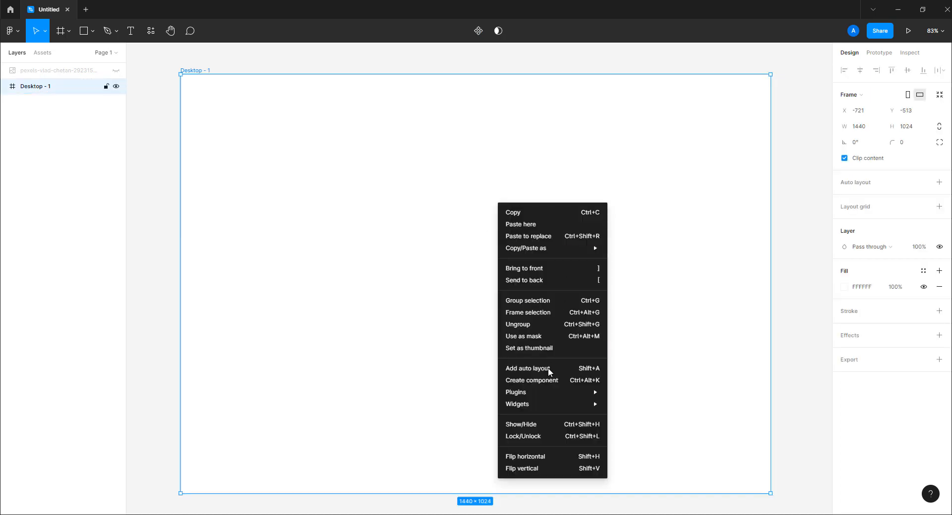
mouse_move(535, 397)
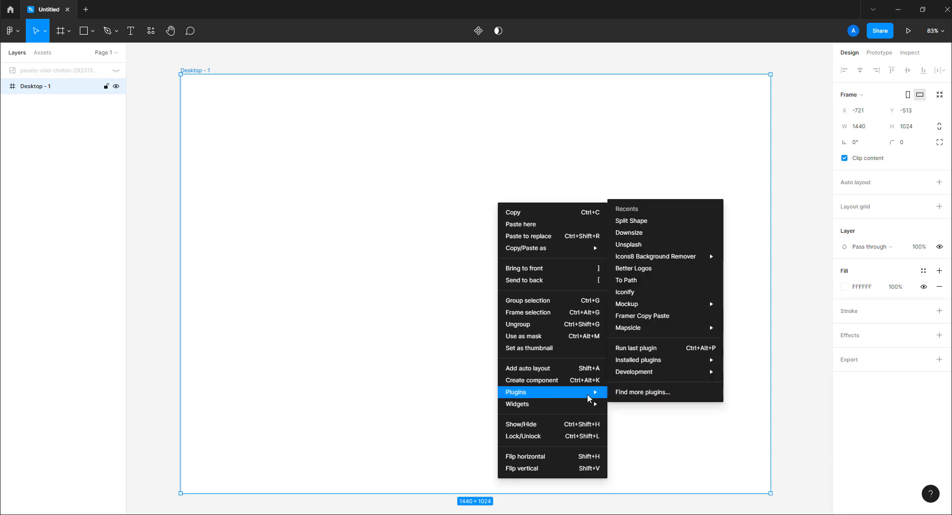
click(635, 270)
drag(612, 159, 410, 168)
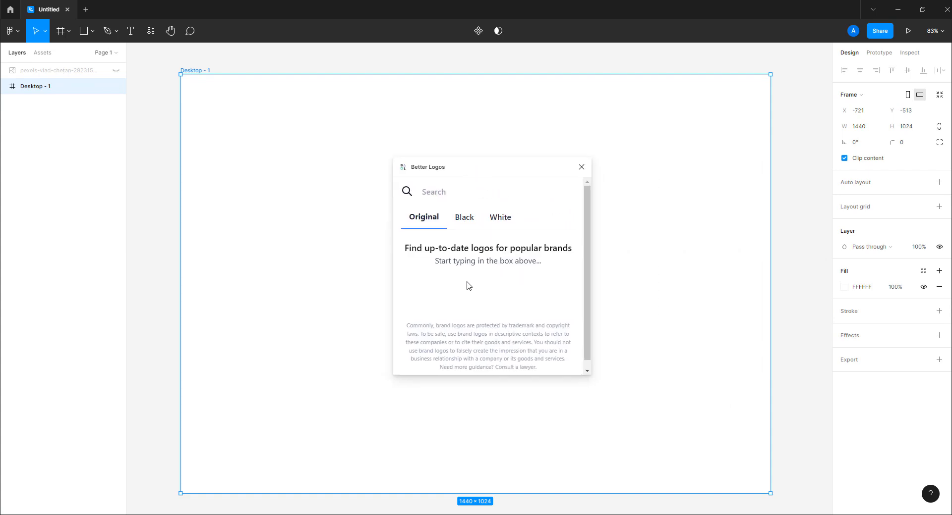
drag(525, 165, 566, 160)
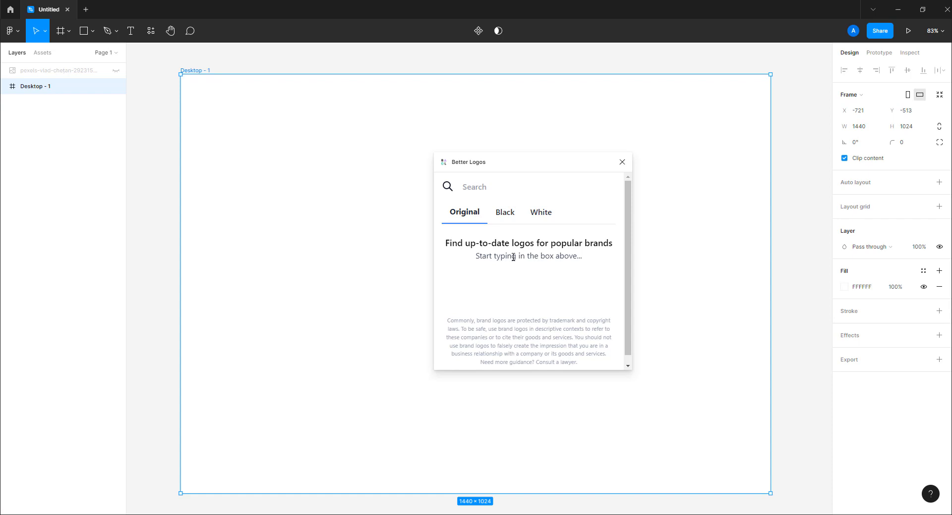
Search the logo library for "am" and insert the original-colour Amazon logo.
click(515, 192)
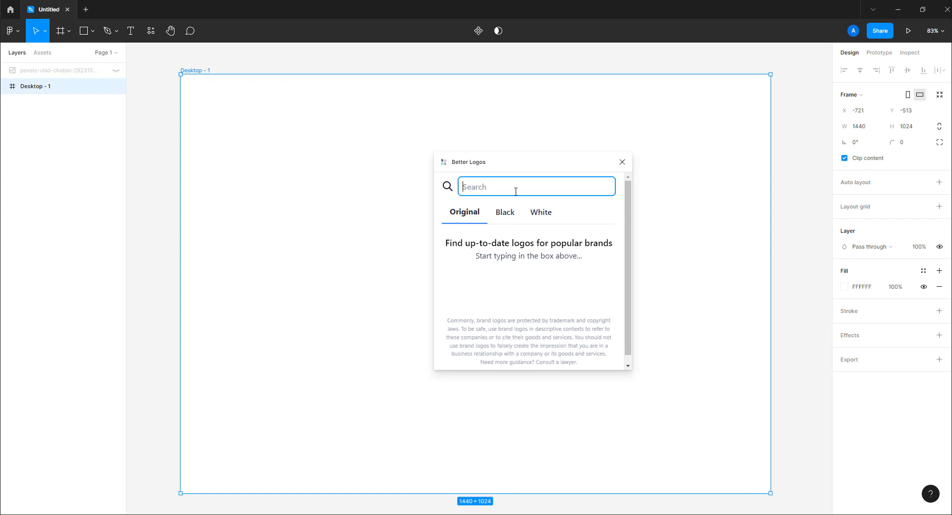
text(am)
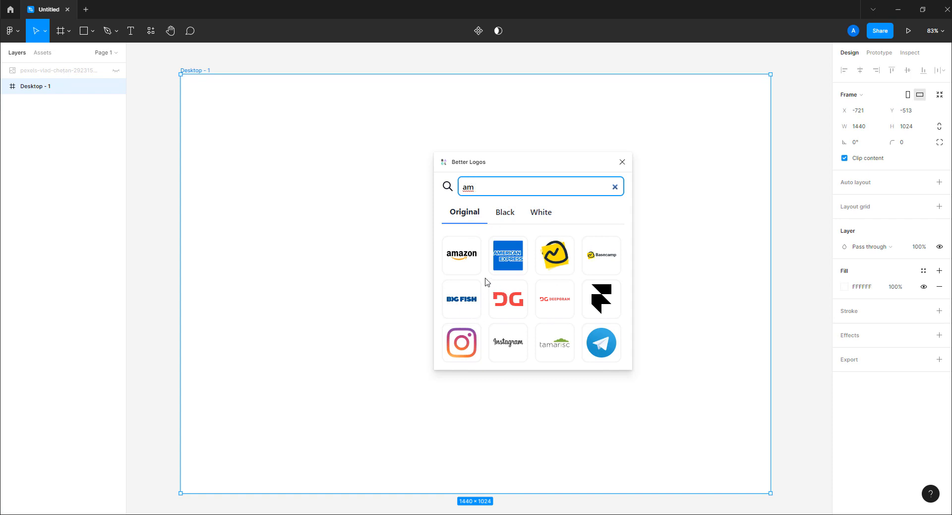
click(463, 260)
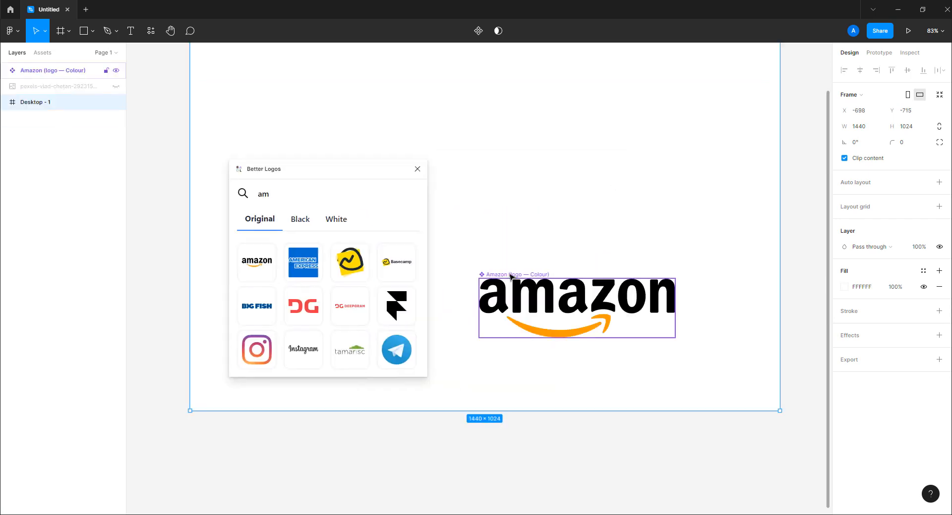
Nest the Amazon logo inside the Desktop - 1 frame and move it up to about X 720, Y 480.
click(526, 275)
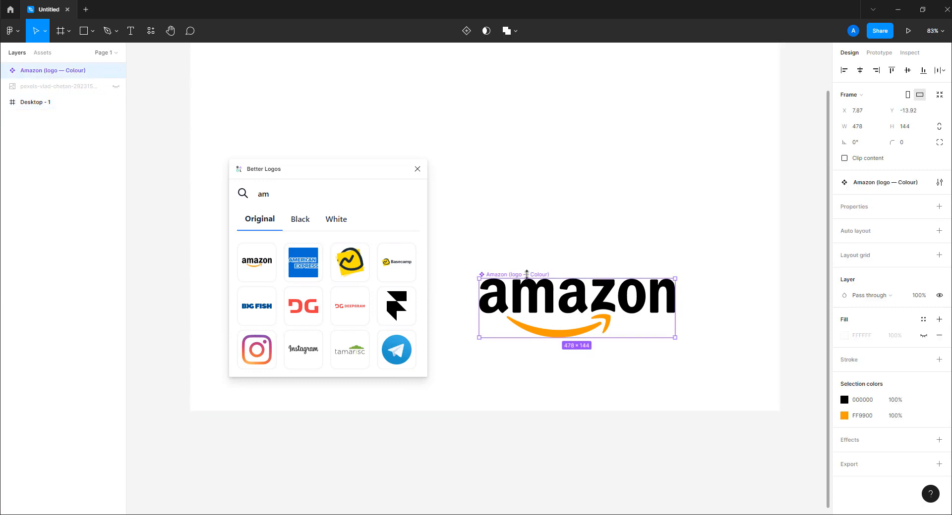
mouse_move(34, 85)
mouse_down()
mouse_move(36, 113)
mouse_move(36, 92)
mouse_up()
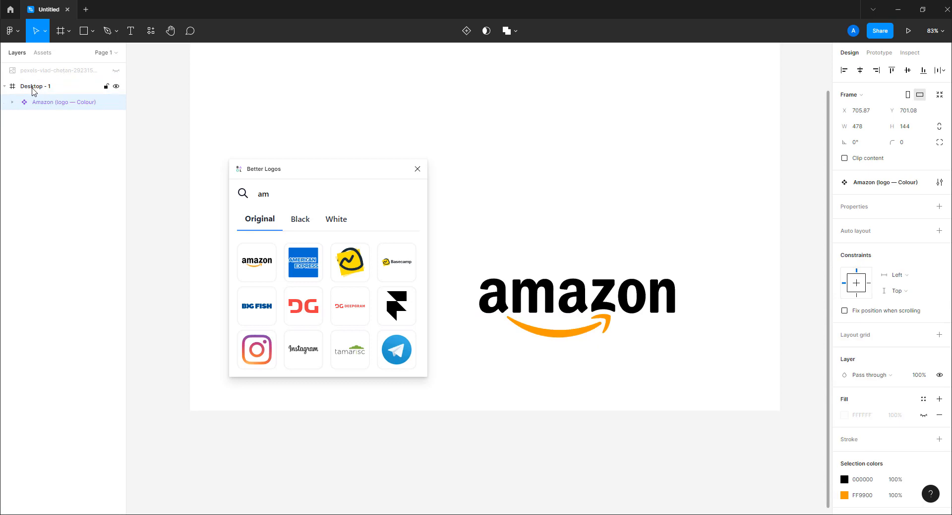
drag(542, 292, 551, 204)
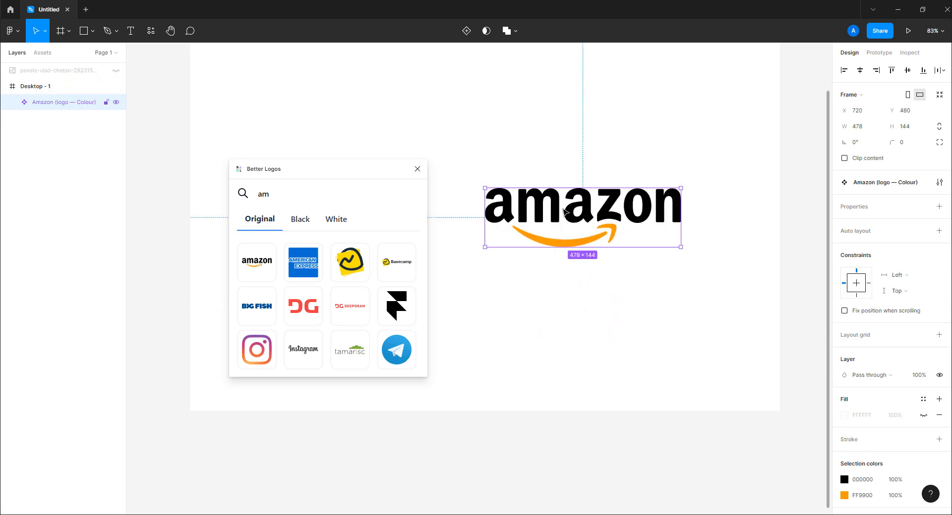
Recolour both orange vector parts of the Amazon logo's smile arrow to blue-violet.
double_click(558, 244)
double_click(558, 244)
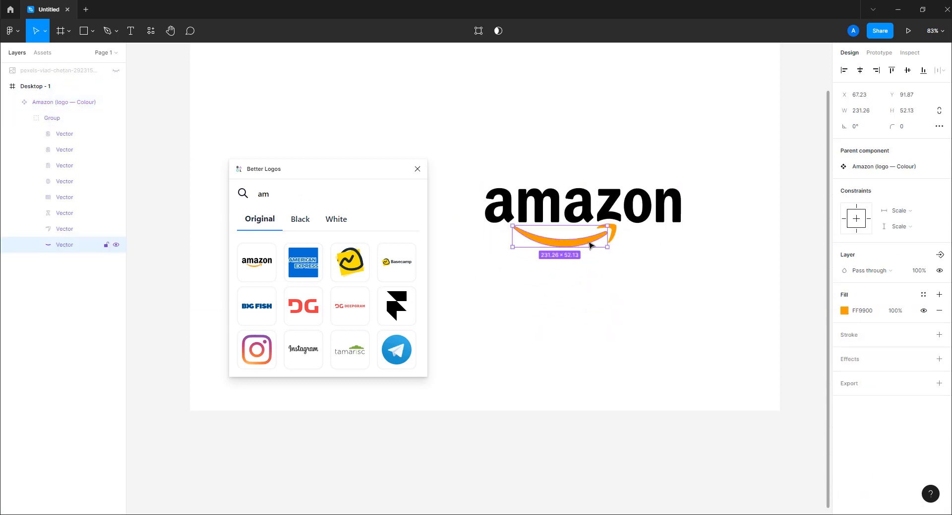
shift+click(614, 233)
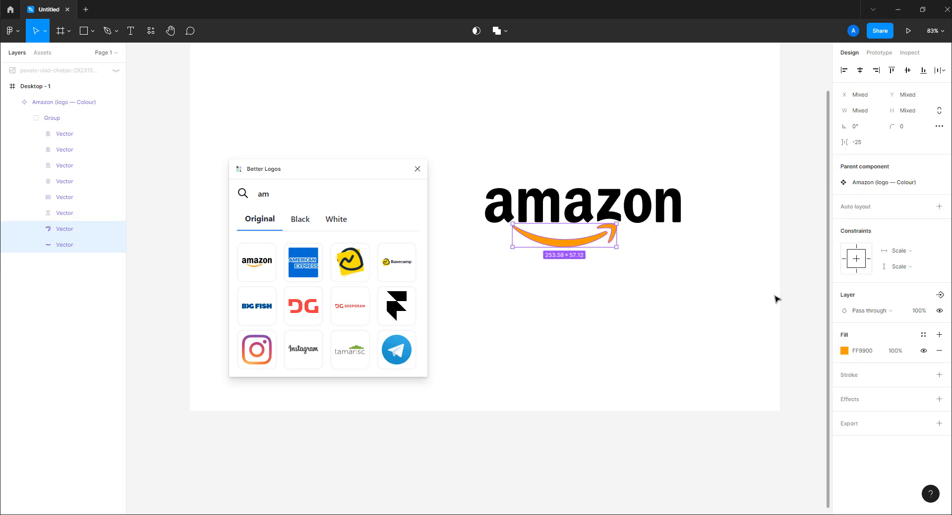
click(844, 350)
mouse_move(792, 400)
mouse_down()
mouse_move(813, 399)
mouse_move(800, 400)
mouse_up()
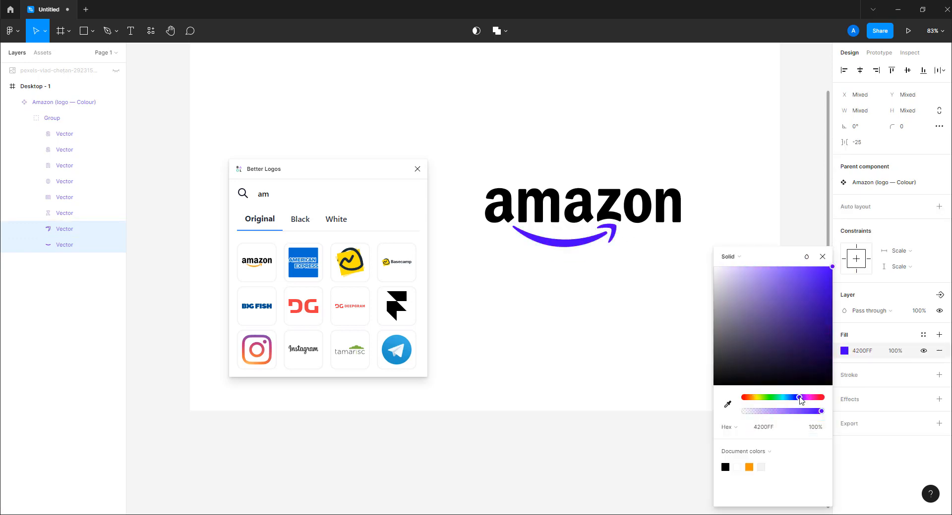
drag(803, 294, 819, 264)
click(622, 307)
scroll(546, 248, up, 1)
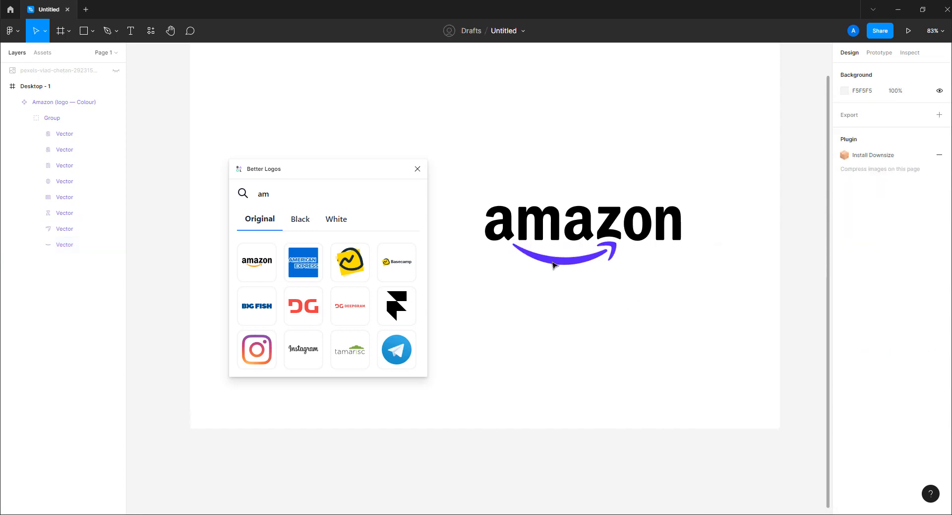
Select the Amazon logo's letter vectors one by one to check that each is separately editable.
double_click(511, 223)
double_click(510, 229)
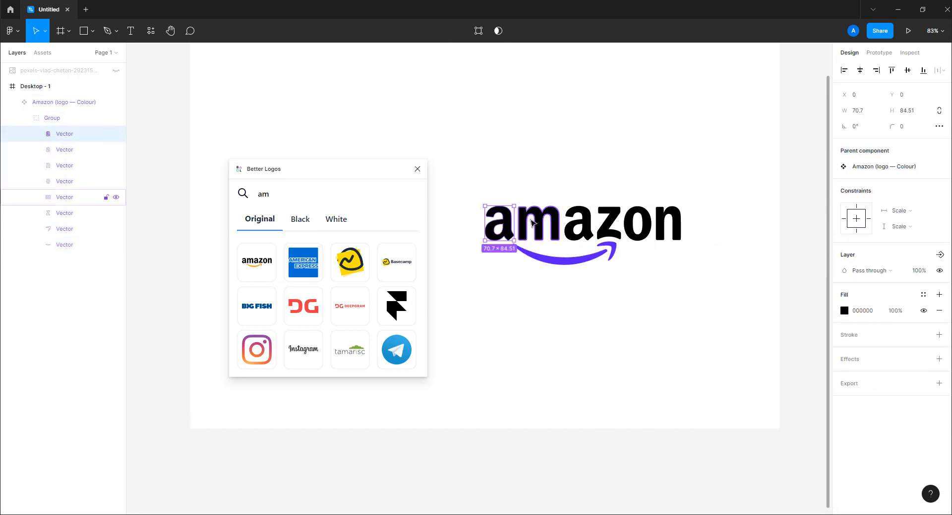
click(541, 220)
click(62, 149)
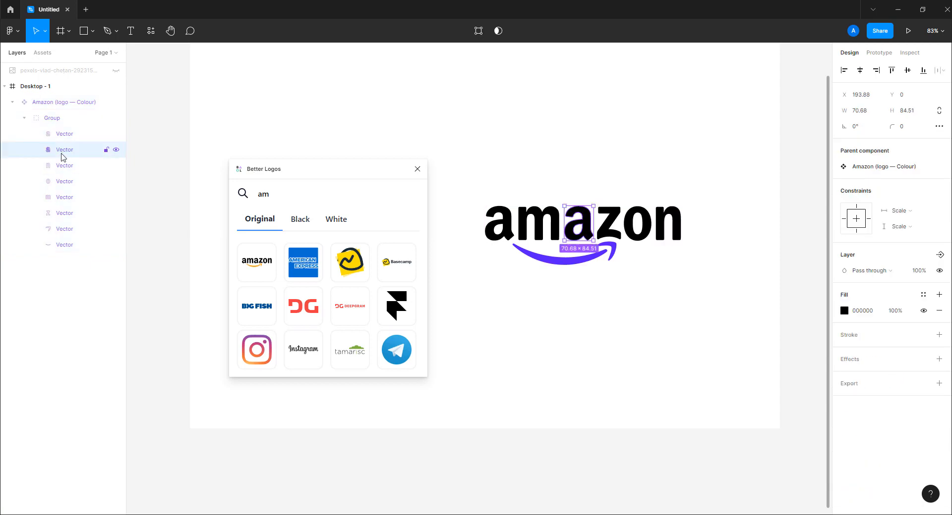
click(62, 165)
click(63, 183)
click(62, 167)
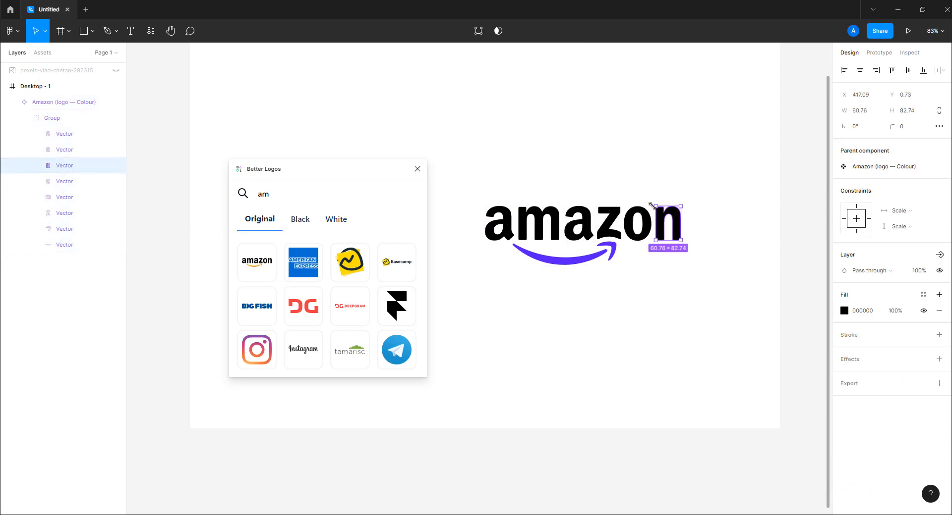
Try pulling the letter "n" up out of the Amazon logo, and undo the move.
drag(663, 224, 654, 177)
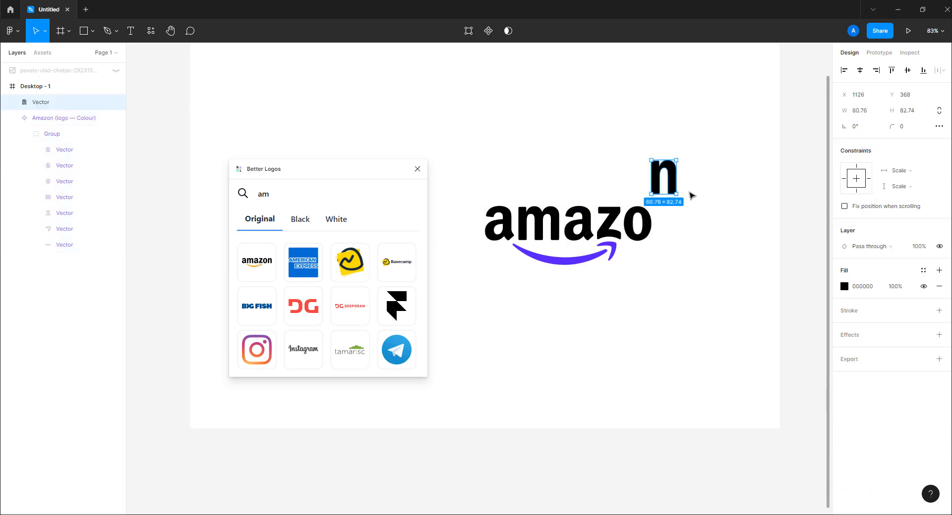
key(ctrl+z)
click(596, 183)
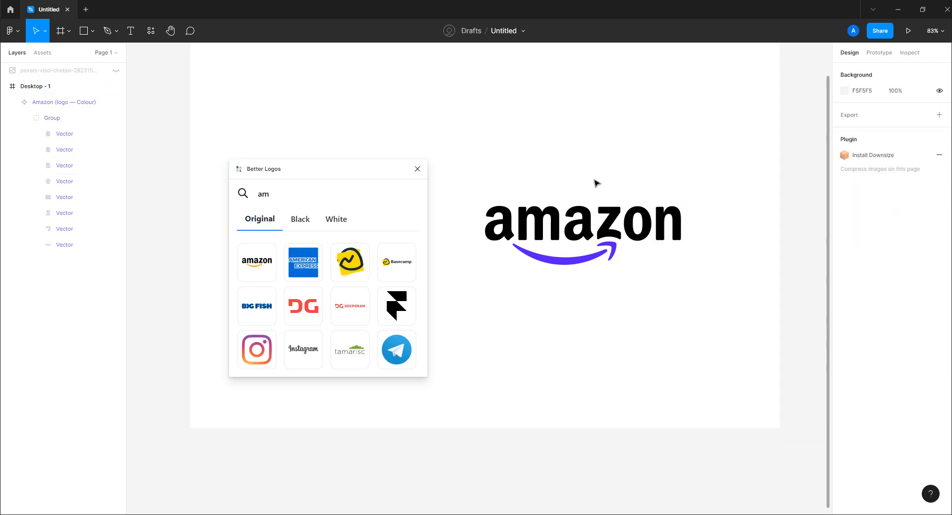
Select the Amazon logo and compare the black, white and original-colour variants in the logo library.
click(551, 225)
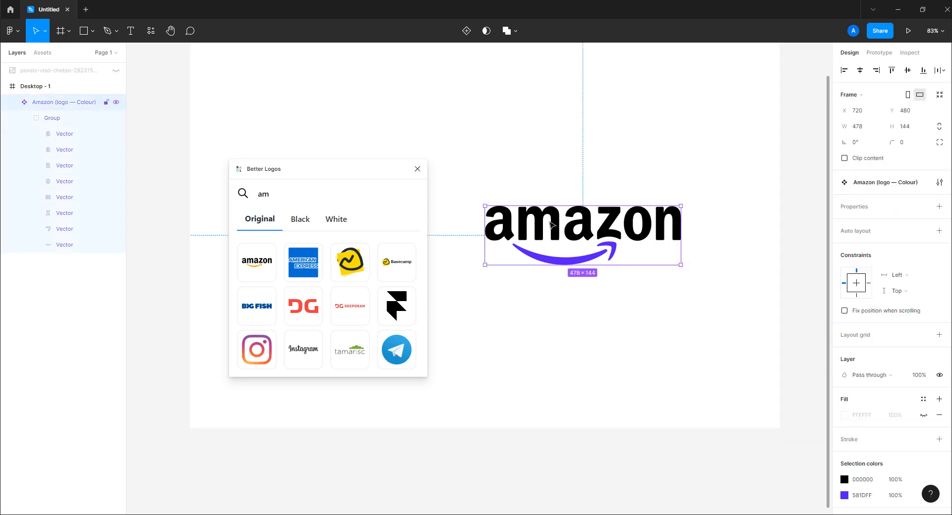
click(303, 222)
click(341, 224)
click(303, 222)
click(262, 223)
Draw a rectangle about 619 × 271 behind the Amazon logo and fill it black.
click(564, 195)
key(r)
drag(468, 183, 720, 294)
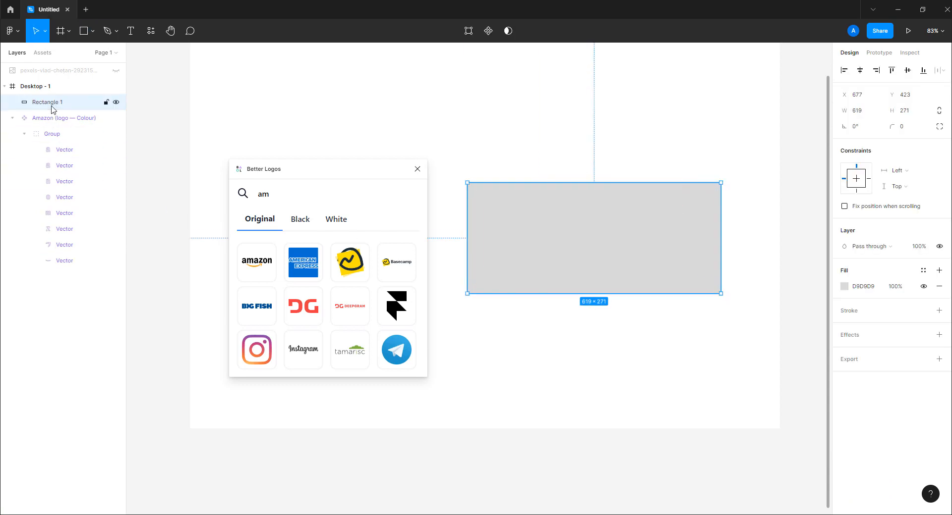
click(12, 118)
drag(51, 103, 57, 130)
click(844, 287)
drag(781, 330, 709, 392)
Recolour the Amazon logo's letters and smile arrow to white and move the logo to about X 748, Y 502, centred over the black rectangle.
click(64, 102)
click(12, 102)
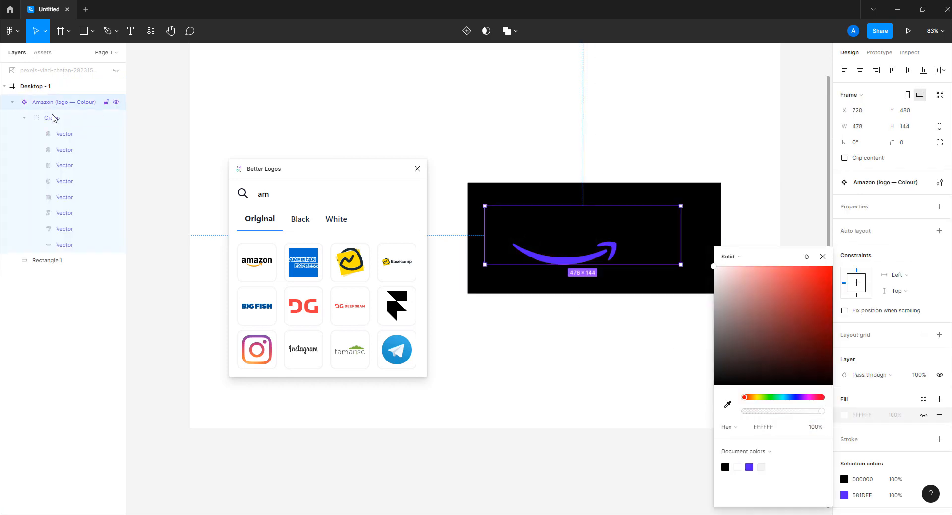
click(56, 124)
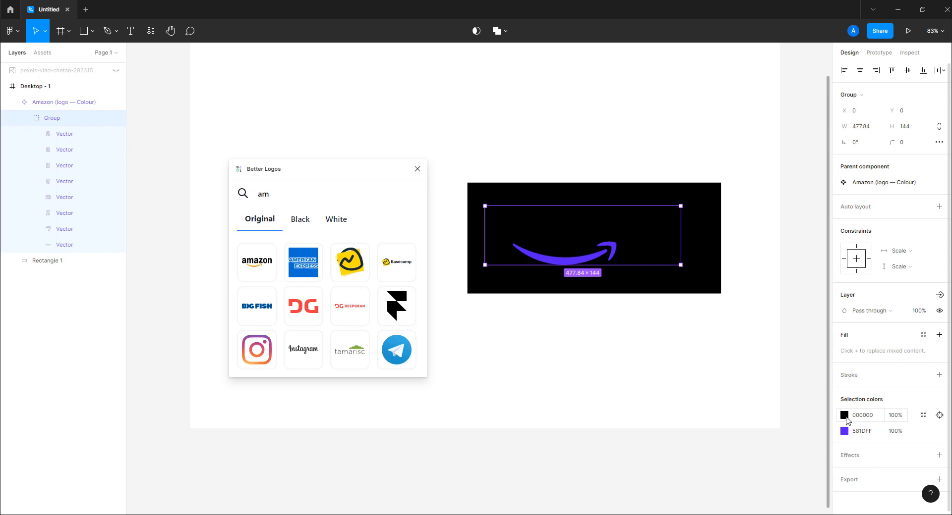
click(844, 416)
drag(781, 369, 686, 238)
click(845, 432)
drag(761, 359, 710, 258)
click(737, 217)
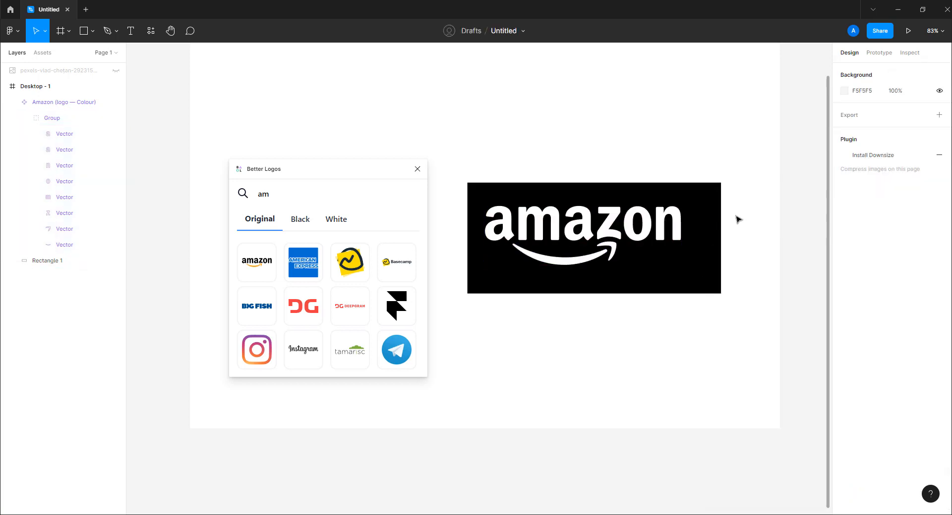
click(609, 235)
drag(608, 234, 621, 244)
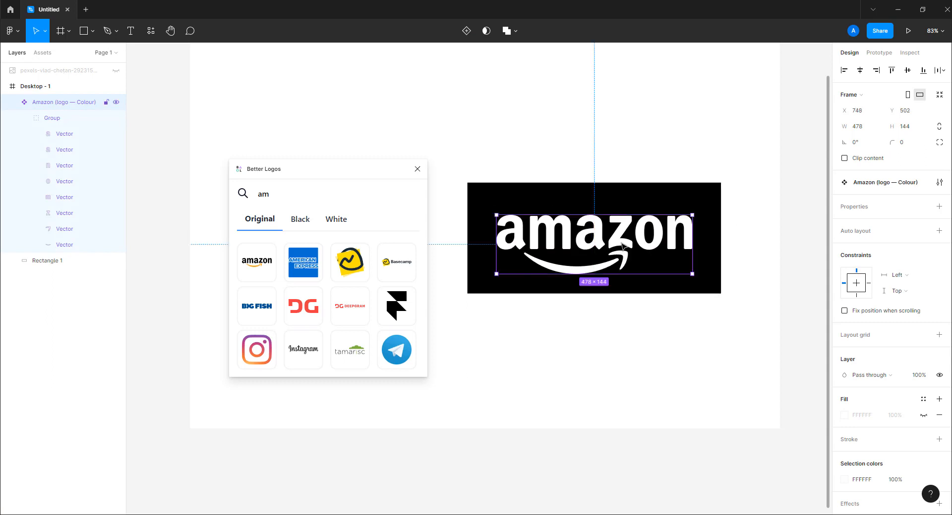
Replace the recoloured Amazon logo with the library's white Amazon logo on the black rectangle.
key(Delete)
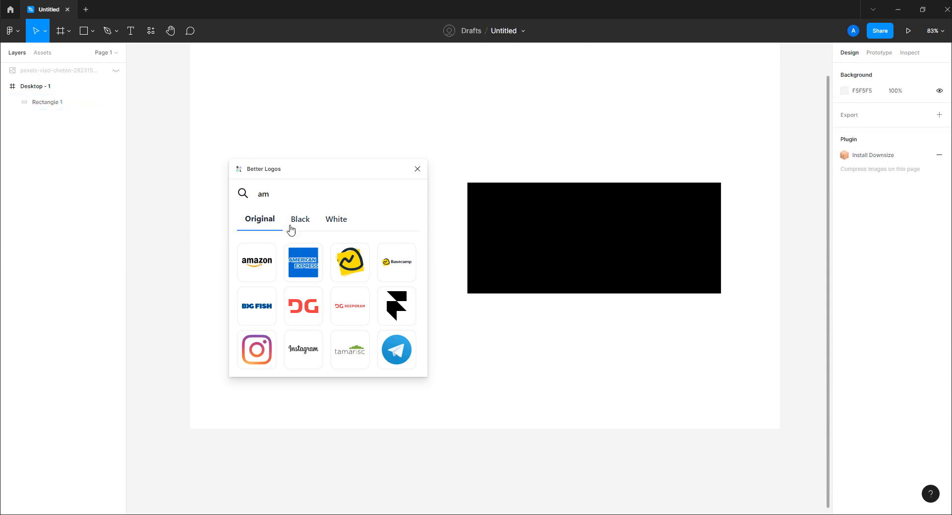
click(296, 220)
click(336, 219)
drag(257, 261, 569, 229)
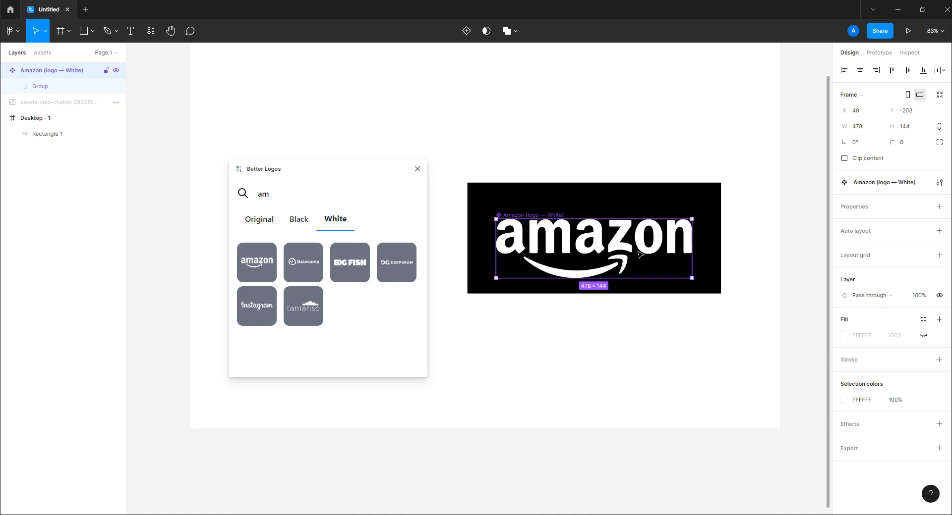
Search the original-colour logos for "ad" and clear the search.
click(259, 219)
double_click(256, 194)
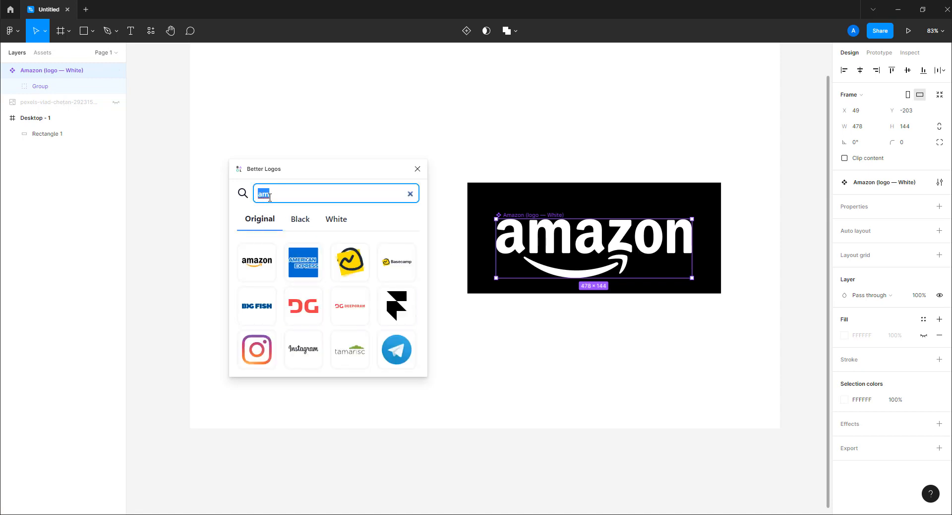
key(BackSpace)
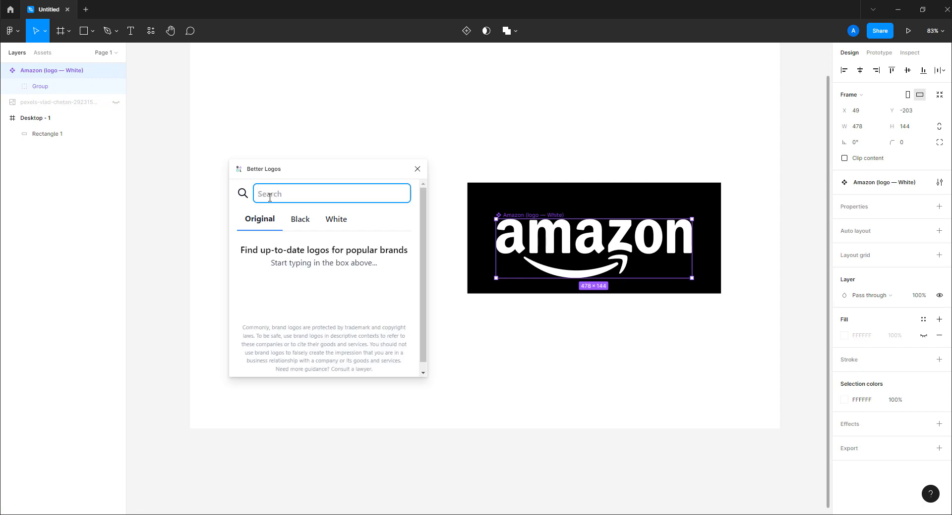
text(ad)
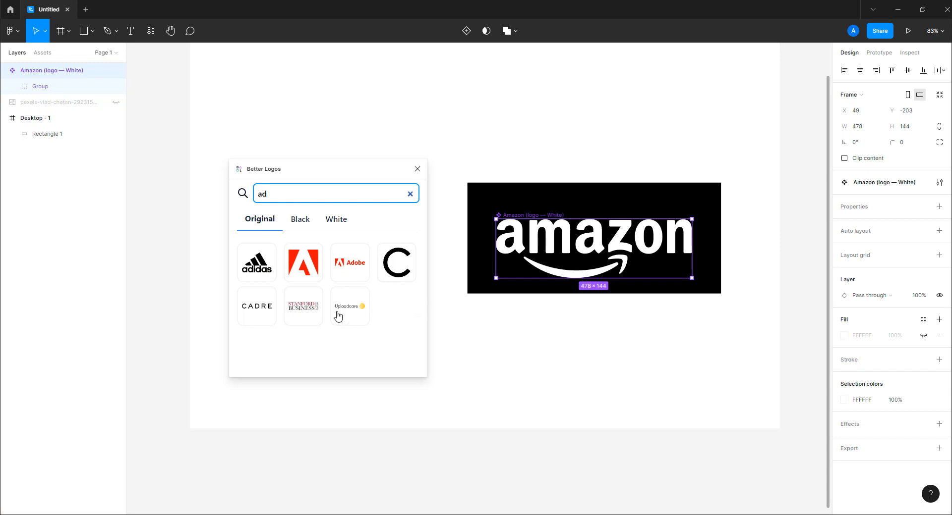
click(411, 195)
Delete the white Amazon logo and the black rectangle from the canvas, and close the logo library.
drag(510, 167, 584, 276)
key(Delete)
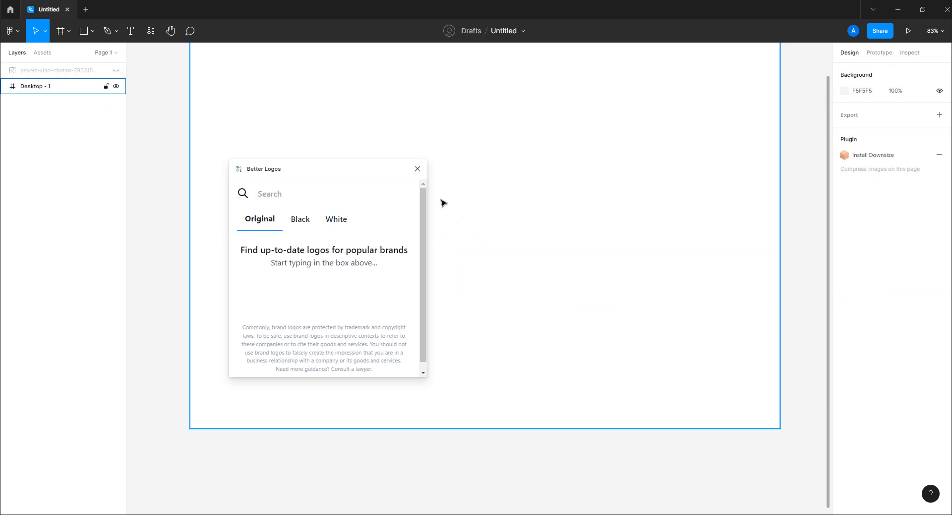
click(417, 169)
key(Escape)
scroll(476, 248, up, 3)
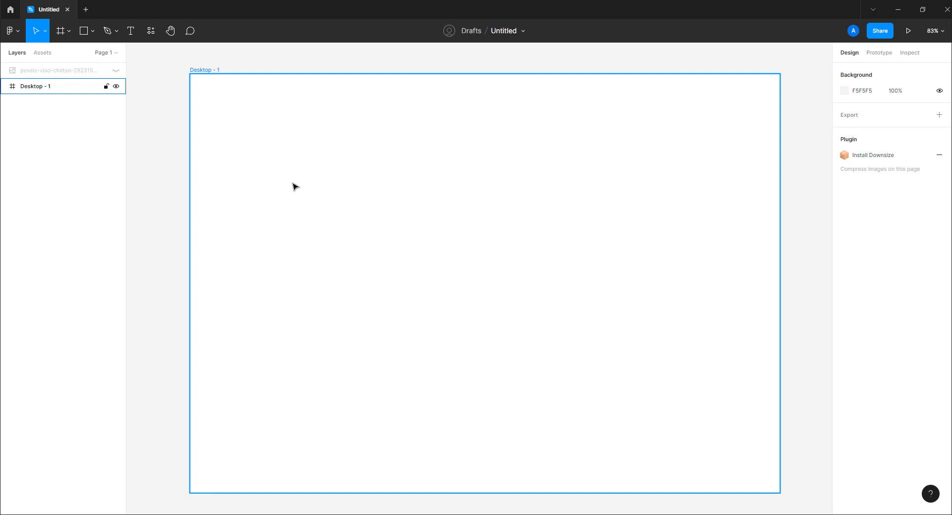
click(179, 117)
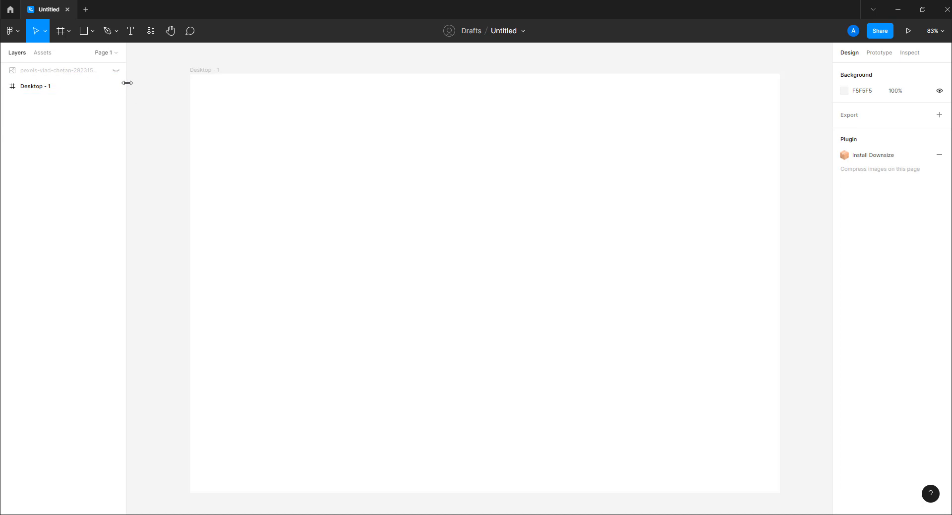
Draw a rectangle about 774 × 713 in the Desktop - 1 frame and place it at about X 390, Y 165.
click(84, 32)
mouse_move(306, 150)
mouse_down()
mouse_move(529, 450)
mouse_move(646, 444)
mouse_move(622, 441)
mouse_up()
drag(528, 389, 574, 382)
Run the Mapsicle plugin on the selected rectangle.
right_click(477, 221)
mouse_move(538, 425)
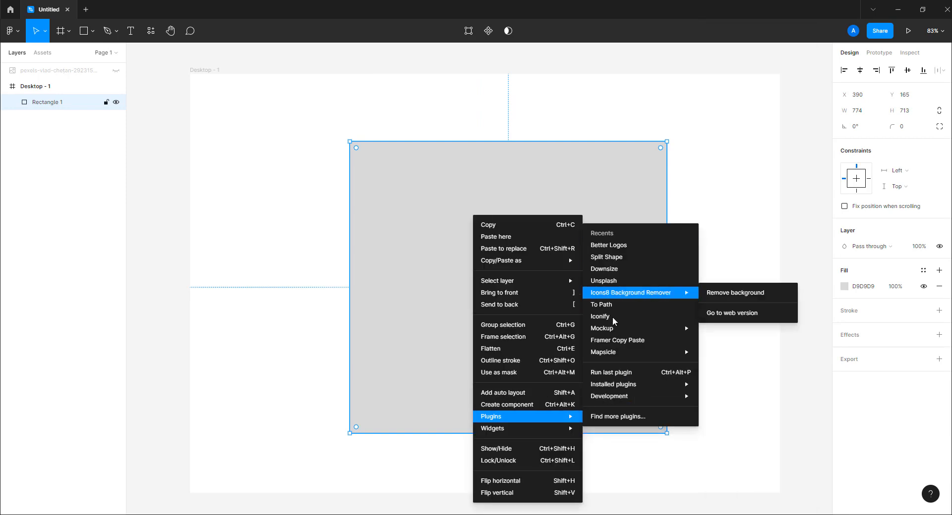
mouse_move(611, 358)
click(722, 353)
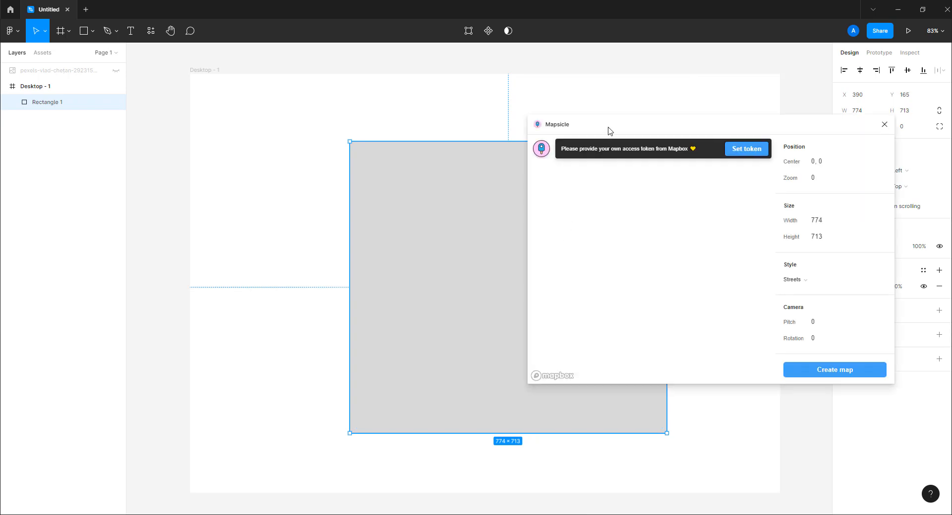
drag(568, 170, 576, 127)
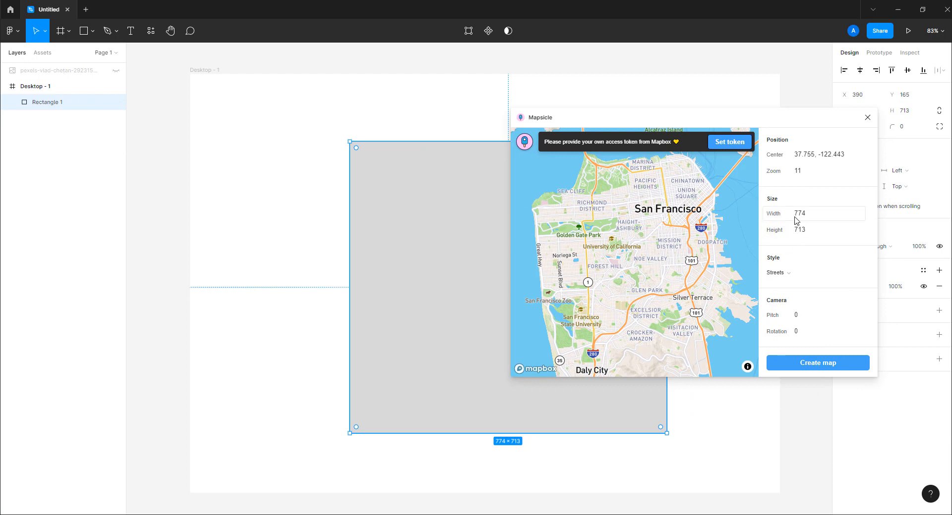
mouse_move(786, 118)
mouse_down()
mouse_move(693, 133)
mouse_move(803, 126)
mouse_up()
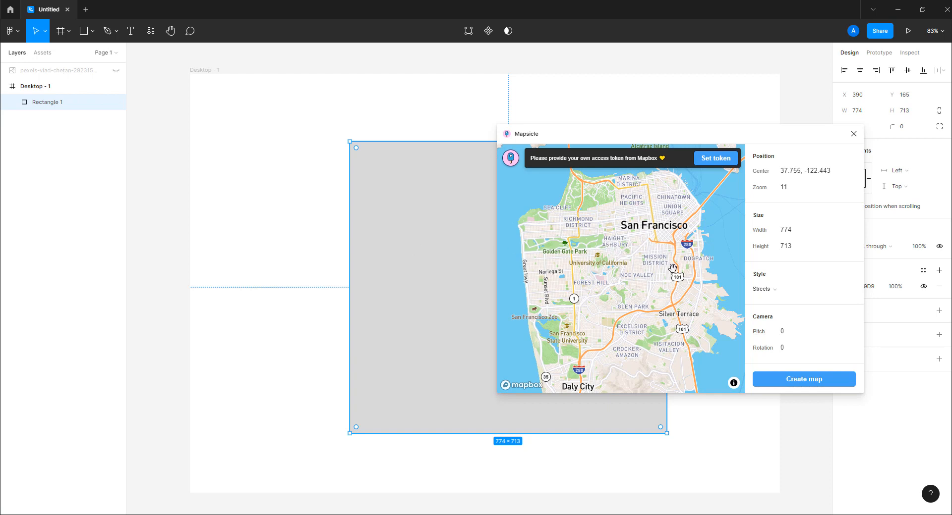
Reframe the Mapsicle map on Toulon, centred at about 43.124, 5.93 with a zoom of about 12.35.
scroll(644, 271, down, 5)
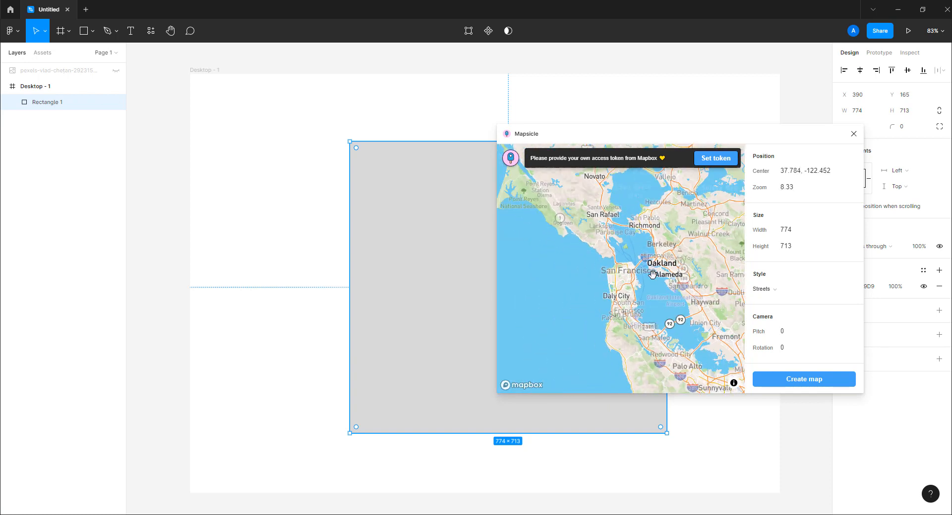
scroll(652, 274, down, 12)
drag(644, 282, 553, 267)
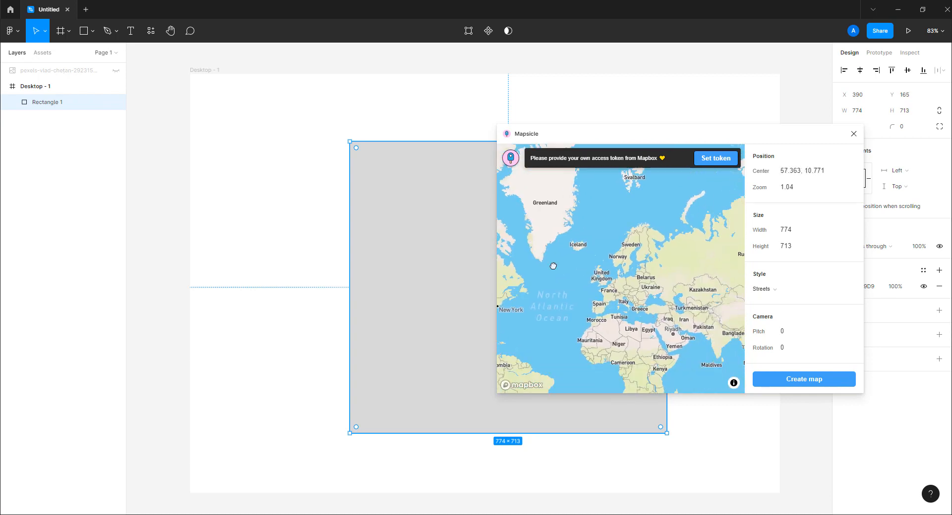
scroll(553, 266, up, 5)
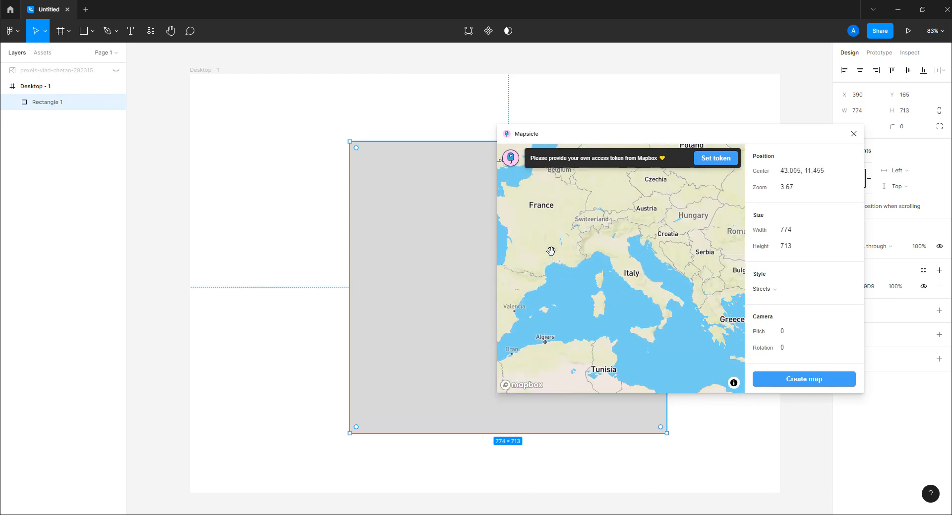
scroll(551, 252, up, 6)
scroll(613, 296, up, 8)
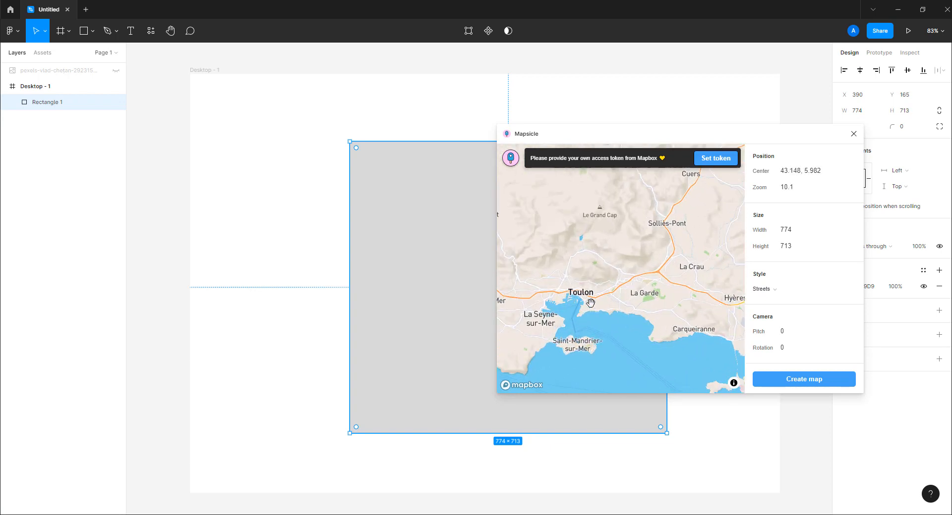
scroll(590, 302, up, 5)
drag(627, 259, 636, 288)
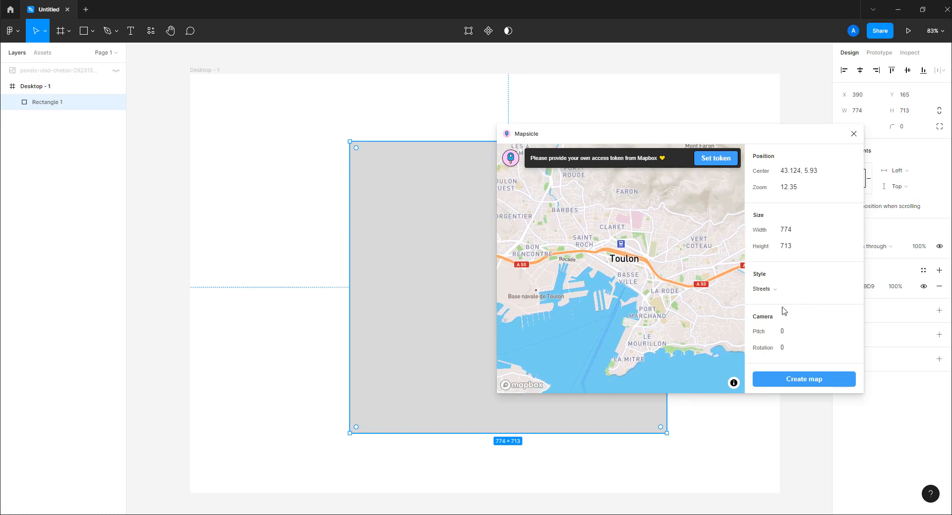
Preview the Outdoors map style and return to the Streets style.
click(774, 289)
click(776, 304)
click(774, 290)
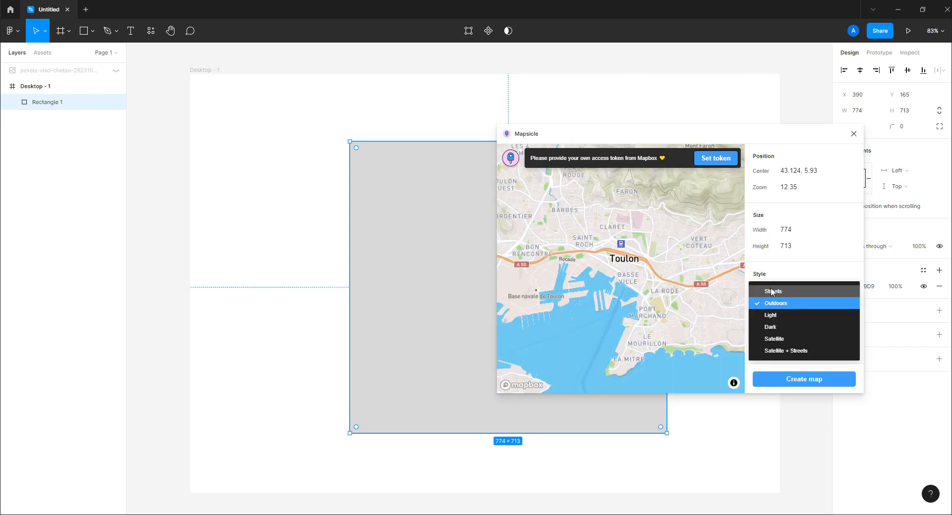
click(779, 292)
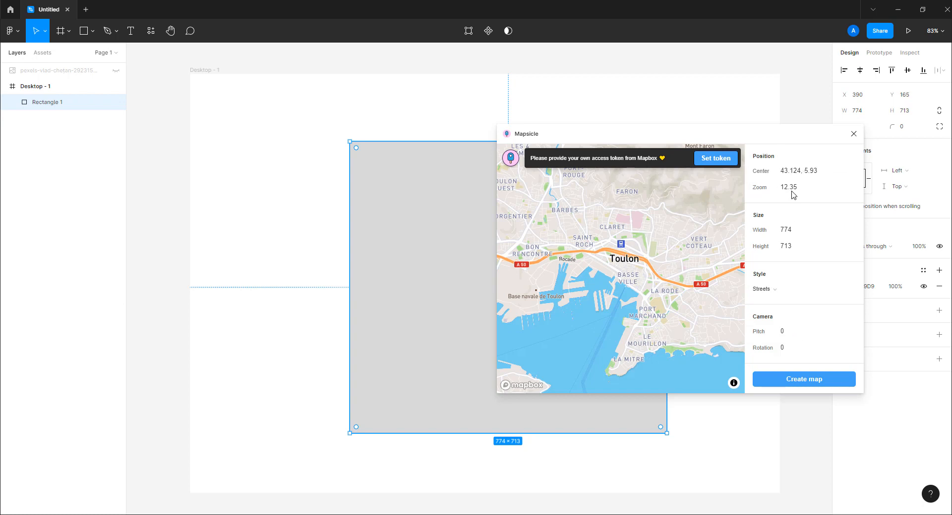
Create the Toulon map in the rectangle and move it to about X 355, Y 147.
click(806, 384)
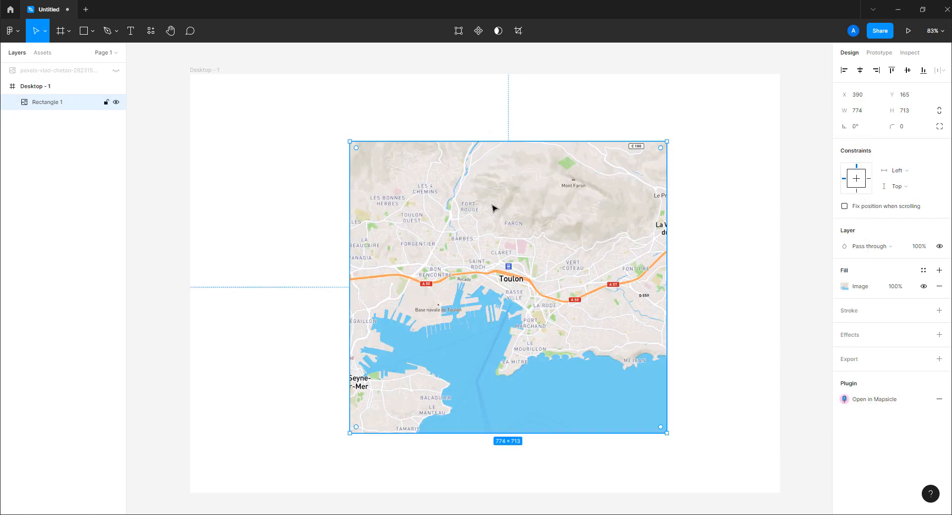
mouse_move(536, 229)
mouse_down()
mouse_move(492, 227)
mouse_move(521, 222)
mouse_up()
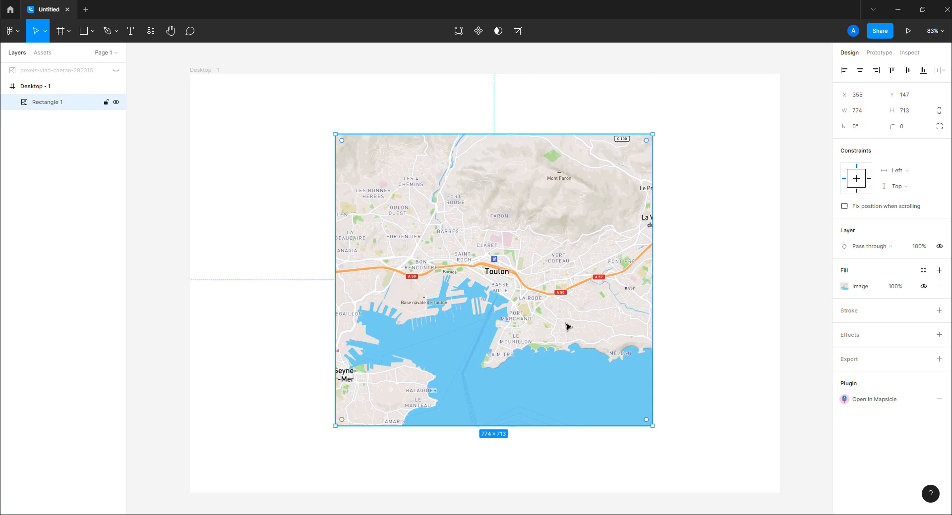
Reopen the map in Mapsicle, recentre it at about 43.327, 5.799 with zoom about 7.54, and update the rectangle's map.
click(872, 399)
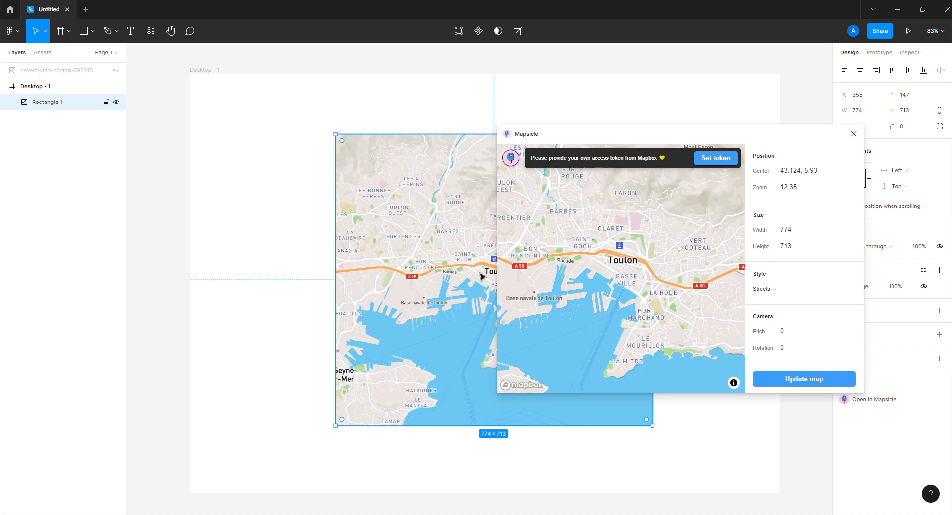
scroll(642, 263, down, 5)
scroll(641, 262, down, 3)
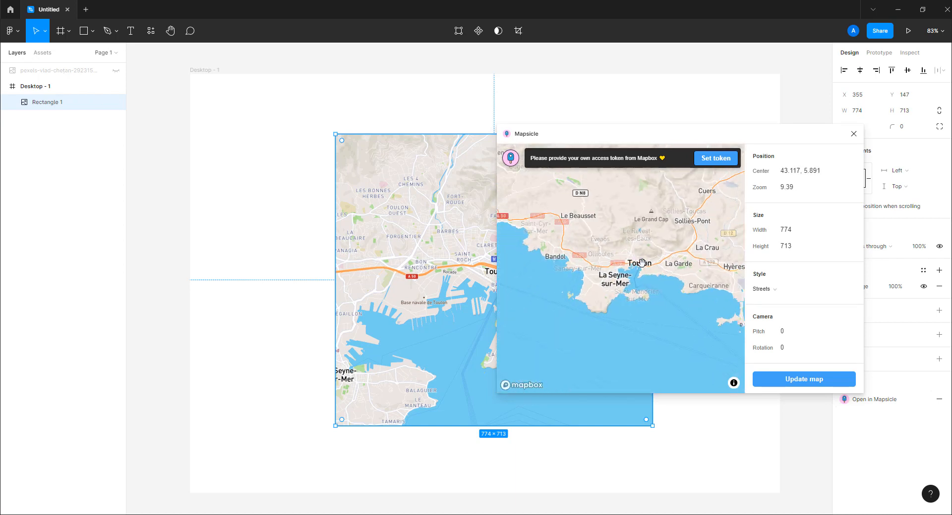
scroll(645, 285, down, 3)
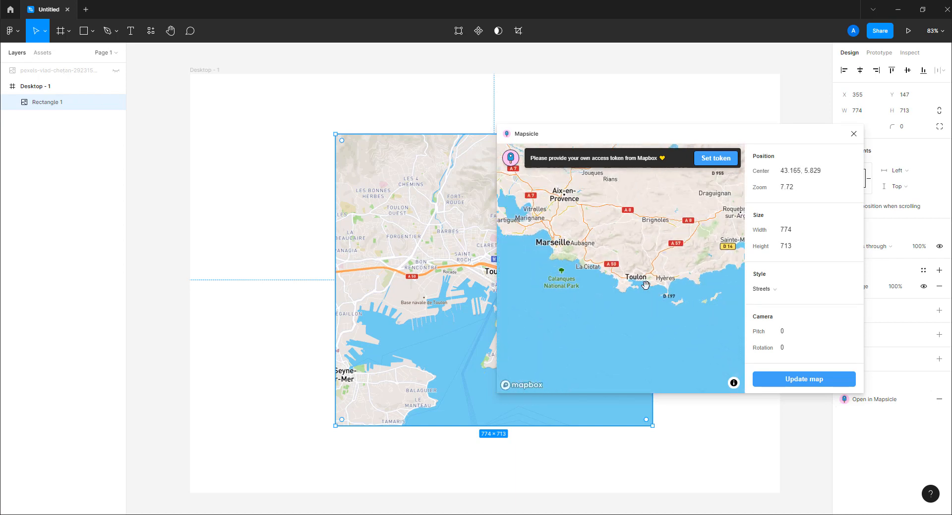
drag(622, 272, 647, 282)
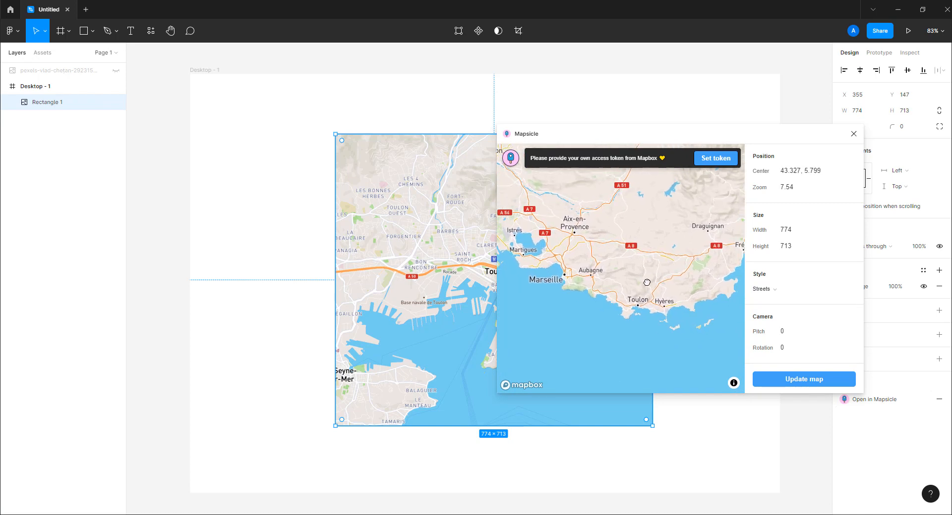
click(804, 380)
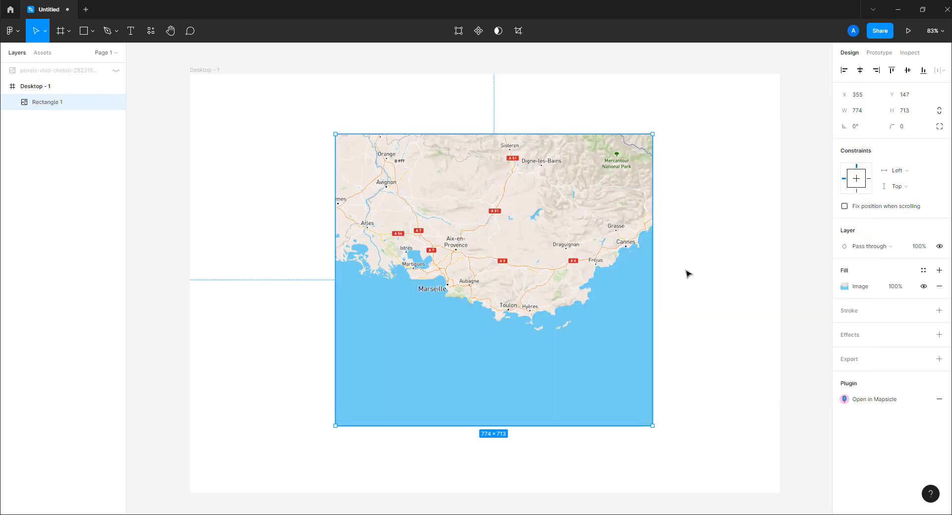
click(687, 273)
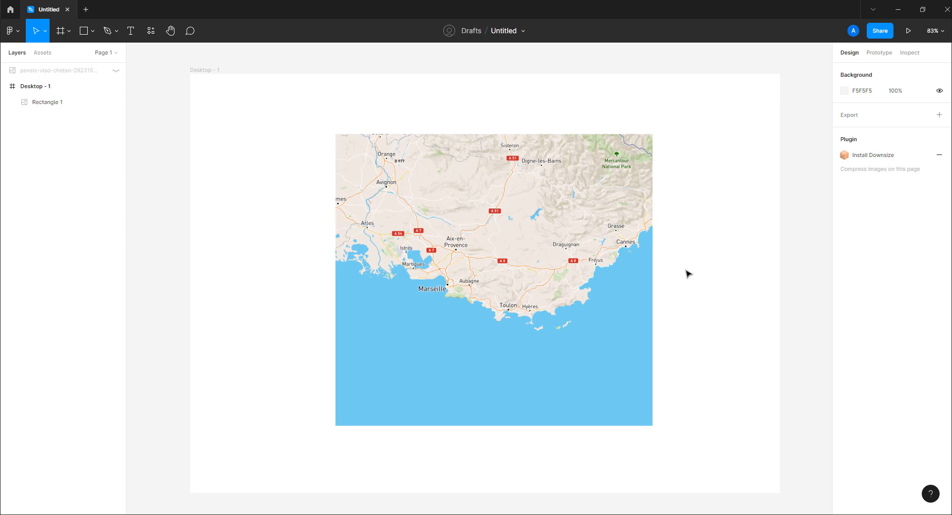
Delete the map rectangle and draw a new rectangle about 625 × 582 in Desktop - 1, at about X 439, Y 228.
click(536, 247)
key(Delete)
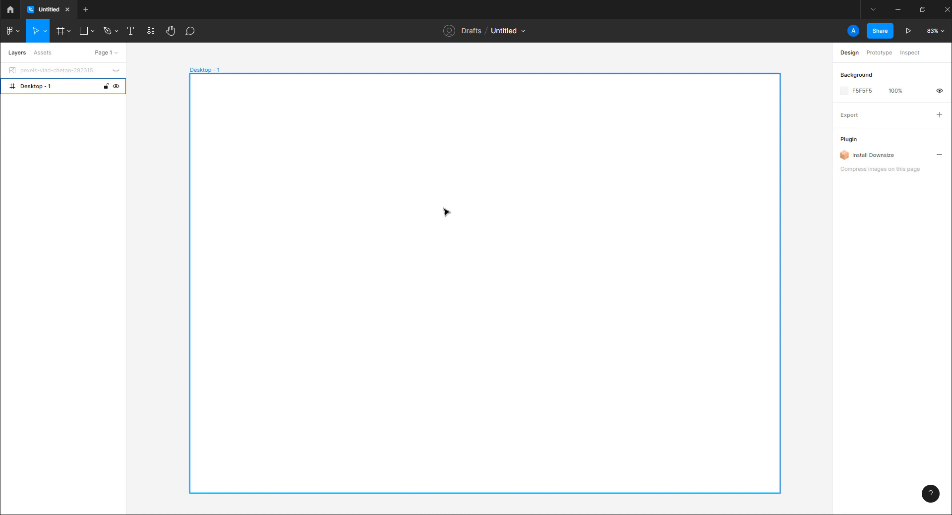
click(165, 133)
click(85, 28)
mouse_move(342, 159)
mouse_down()
mouse_move(541, 389)
mouse_move(604, 409)
mouse_up()
drag(563, 365, 559, 352)
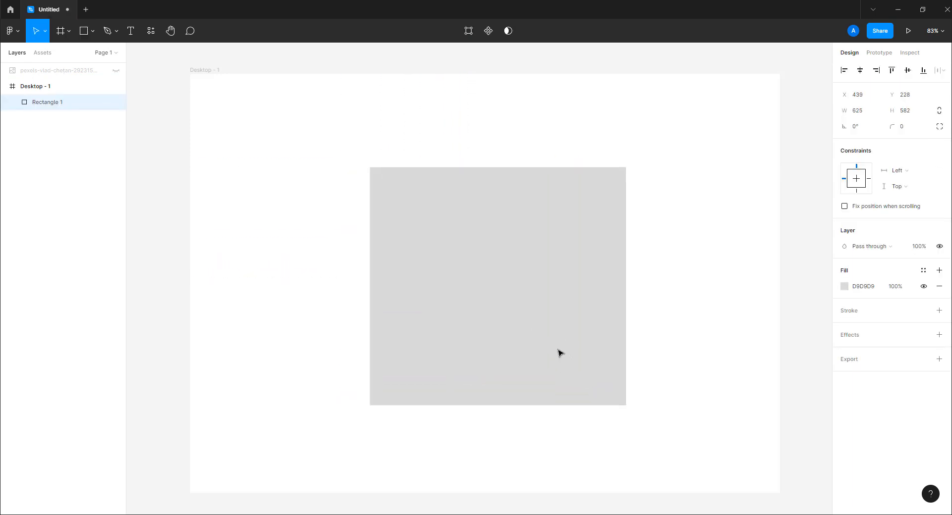
Fill the rectangle with a pizza photo from the Unsplash plugin's food category and move it to about X 416, Y 209.
right_click(487, 223)
mouse_move(525, 424)
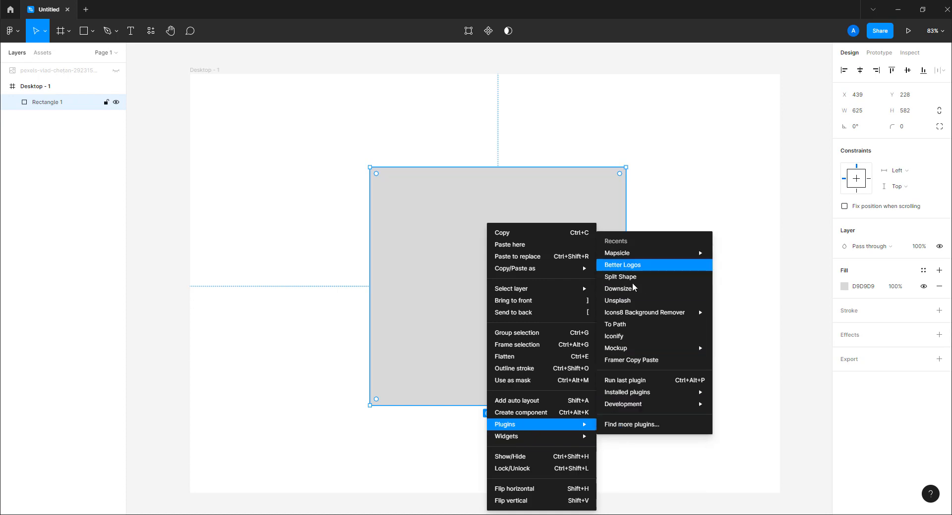
click(630, 300)
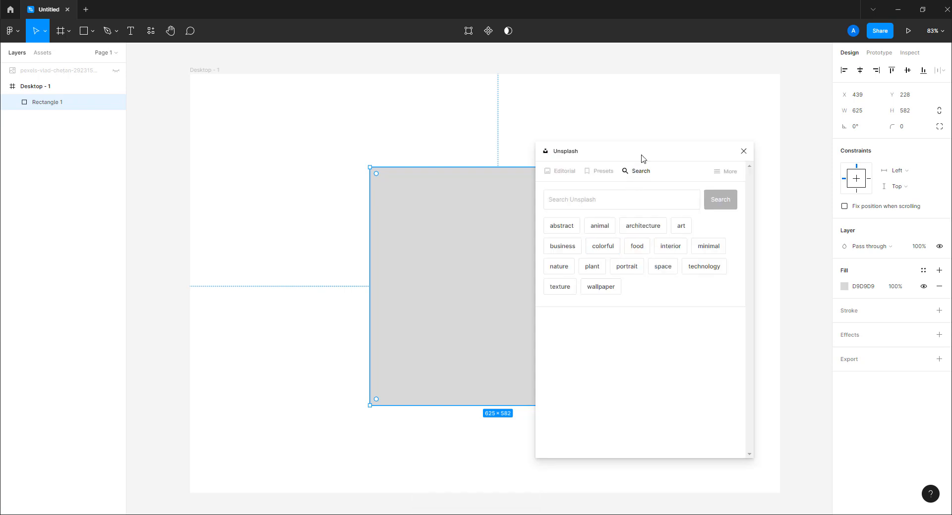
click(661, 224)
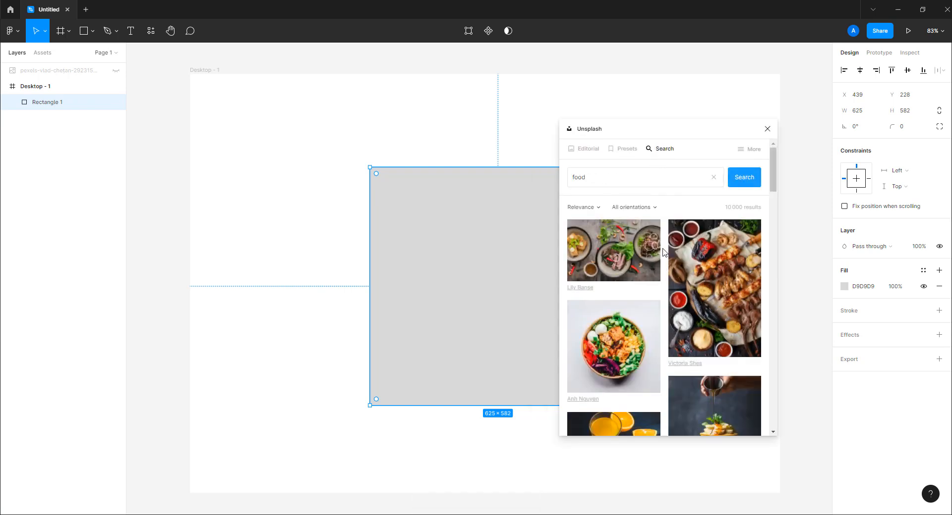
scroll(689, 275, down, 10)
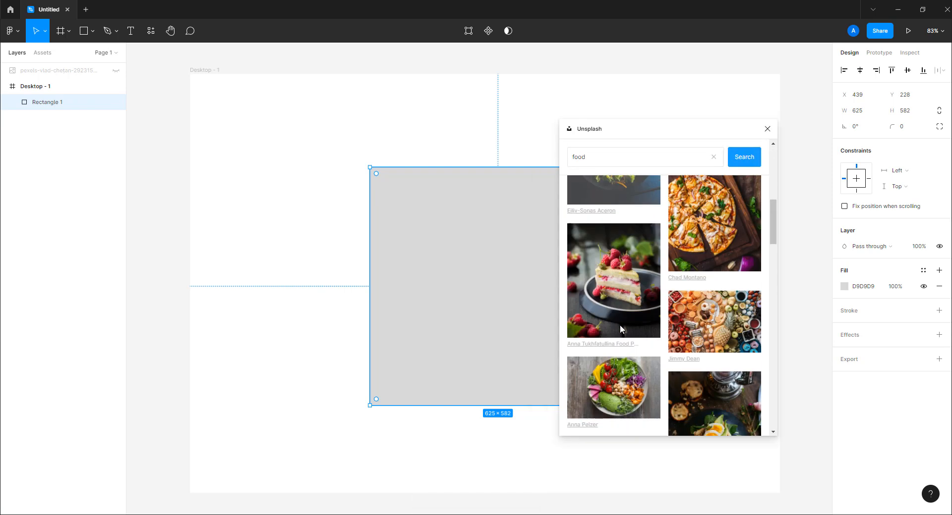
click(706, 228)
drag(553, 266, 543, 258)
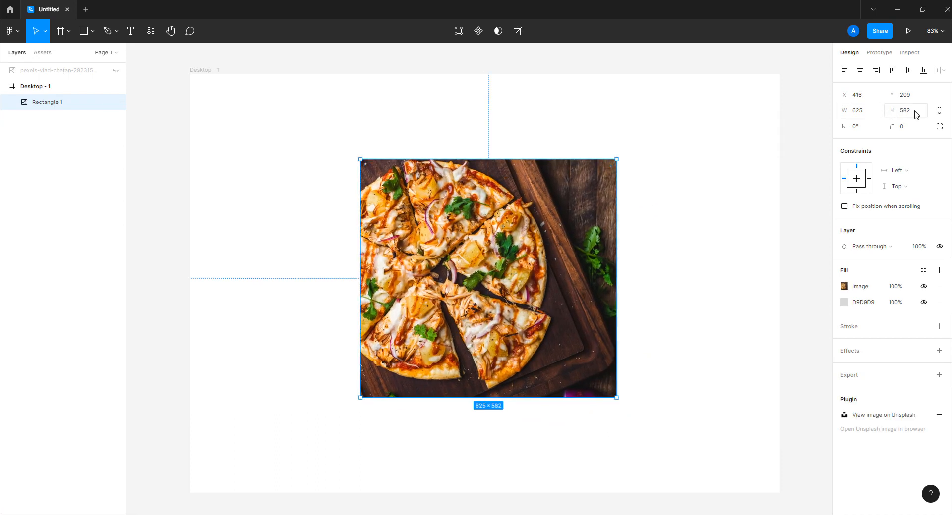
Resize the pizza image to 500 × 500 and move it to about X 470, Y 272.
click(867, 114)
text(500)
key(Tab)
text(500)
key(Return)
click(582, 235)
drag(552, 233, 574, 259)
Open the Downsize plugin for the pizza image and place its window beside the image.
right_click(492, 258)
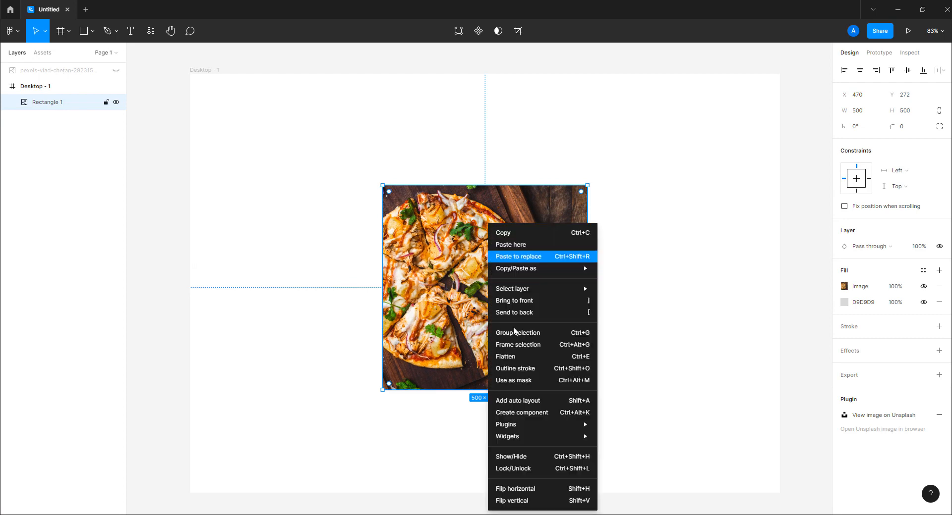
mouse_move(511, 427)
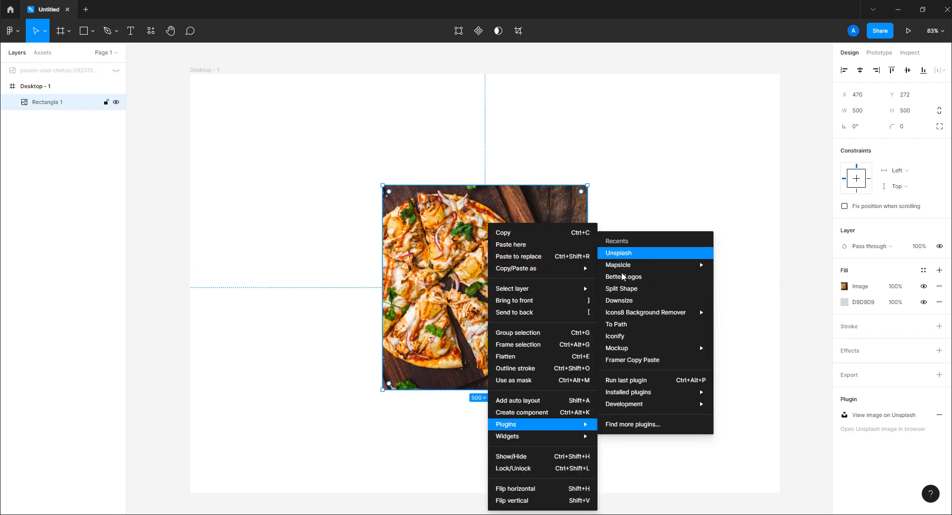
click(624, 304)
drag(628, 210, 677, 175)
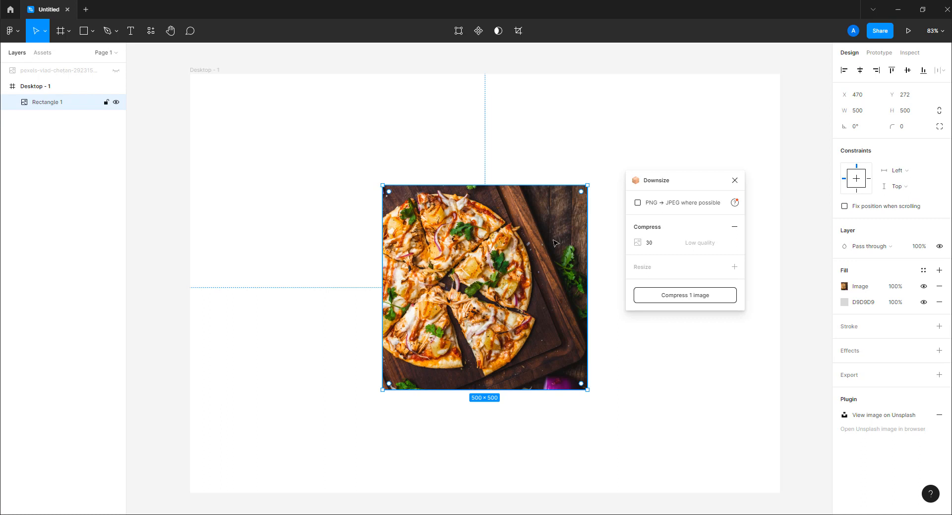
Try compression quality values of 50, 70 and 90 in Downsize.
click(662, 243)
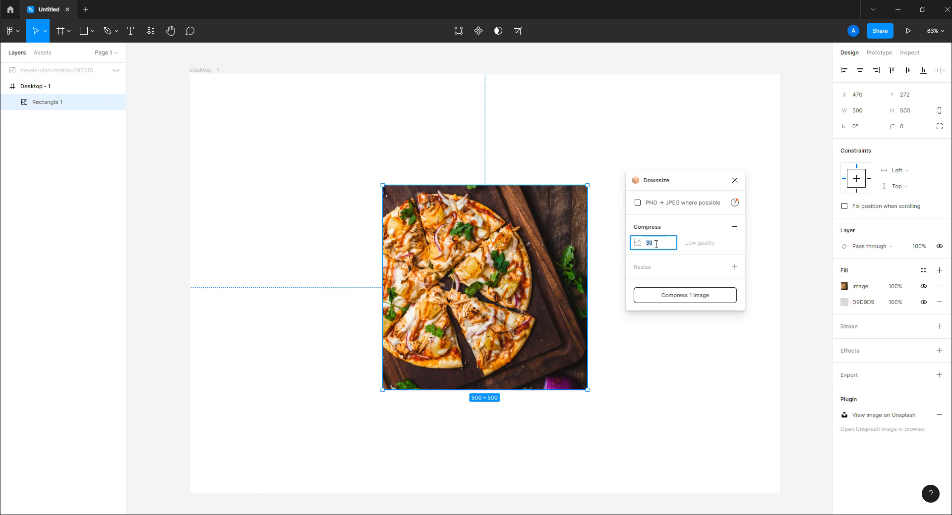
text(50)
click(691, 243)
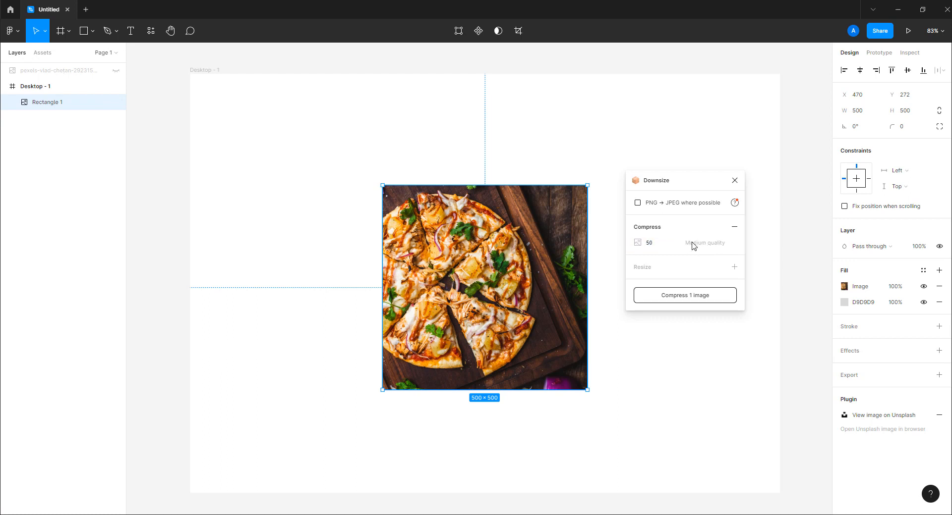
click(634, 247)
text(70)
click(691, 235)
click(631, 242)
text(90)
click(680, 229)
Set the Downsize compression quality to 30, compress the pizza image and deselect it.
click(635, 243)
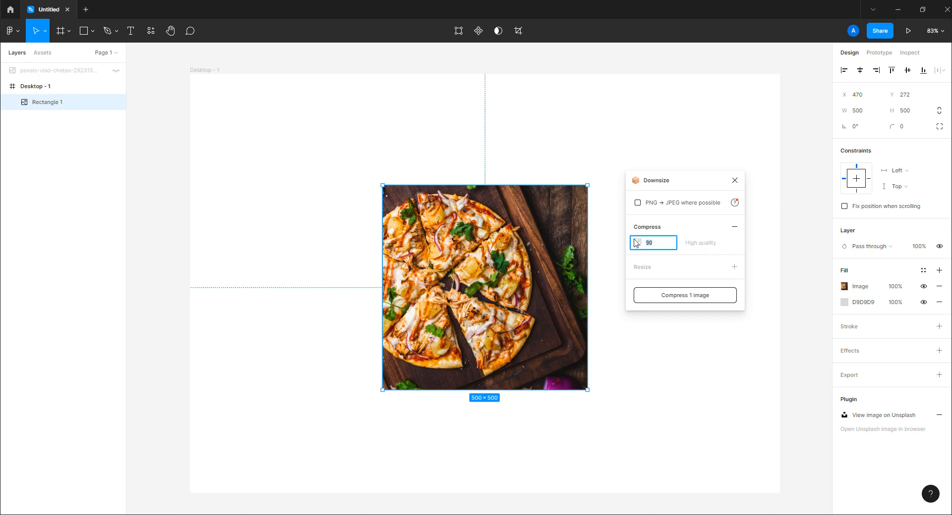
text(30)
click(730, 216)
click(696, 300)
click(688, 299)
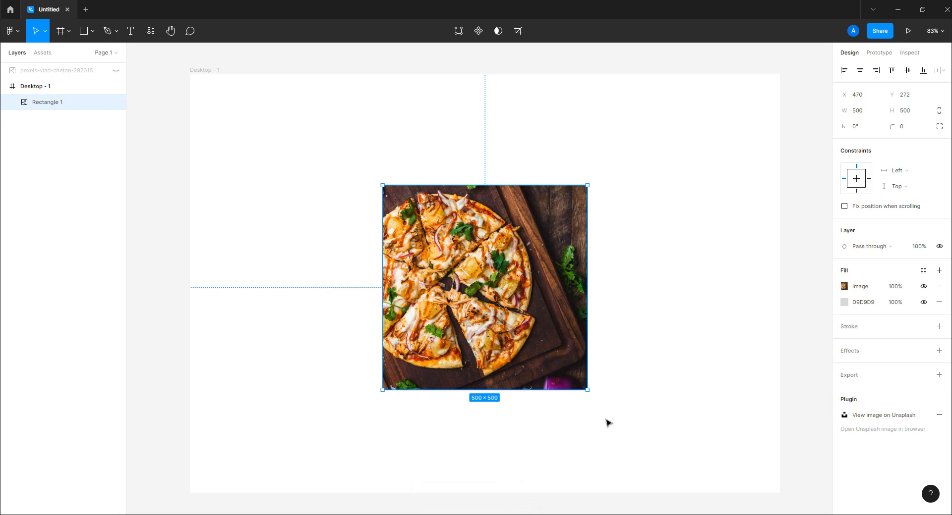
click(640, 344)
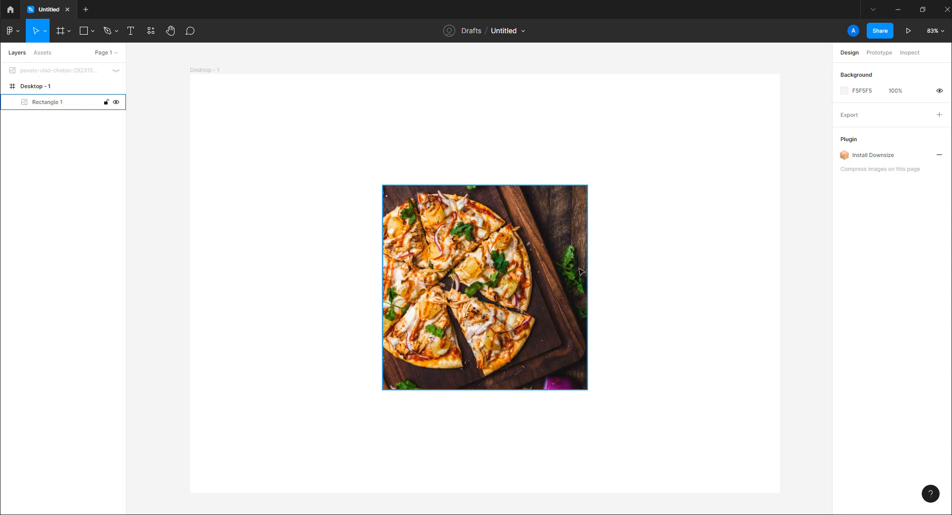
Delete the pizza rectangle and make the hidden pexels photo layer visible.
click(498, 269)
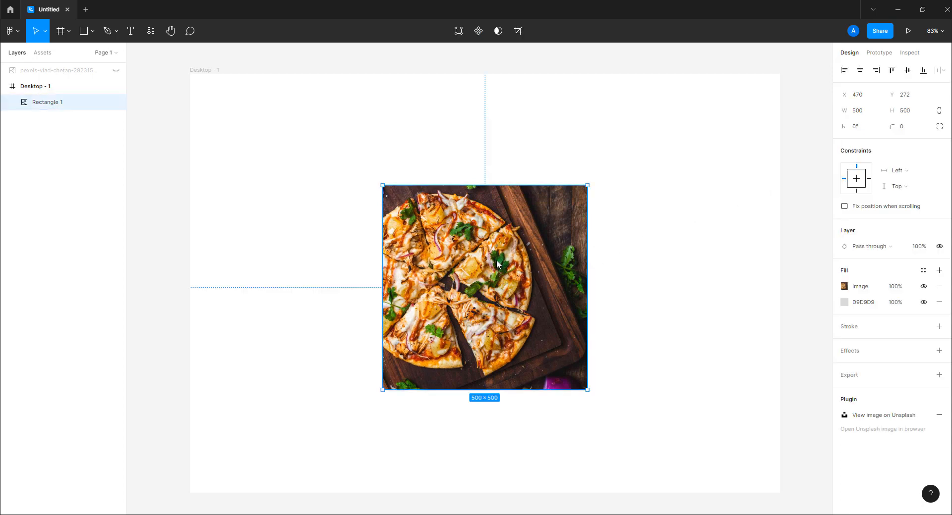
key(Delete)
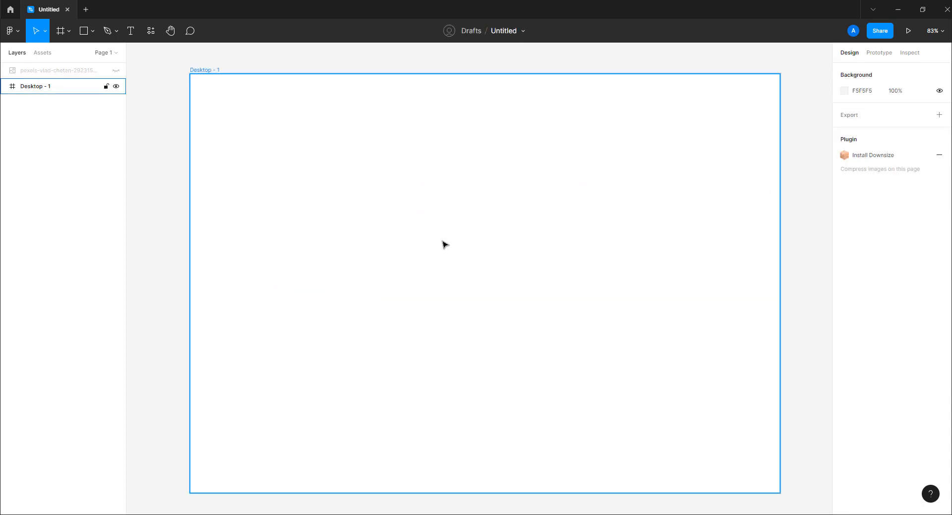
click(117, 71)
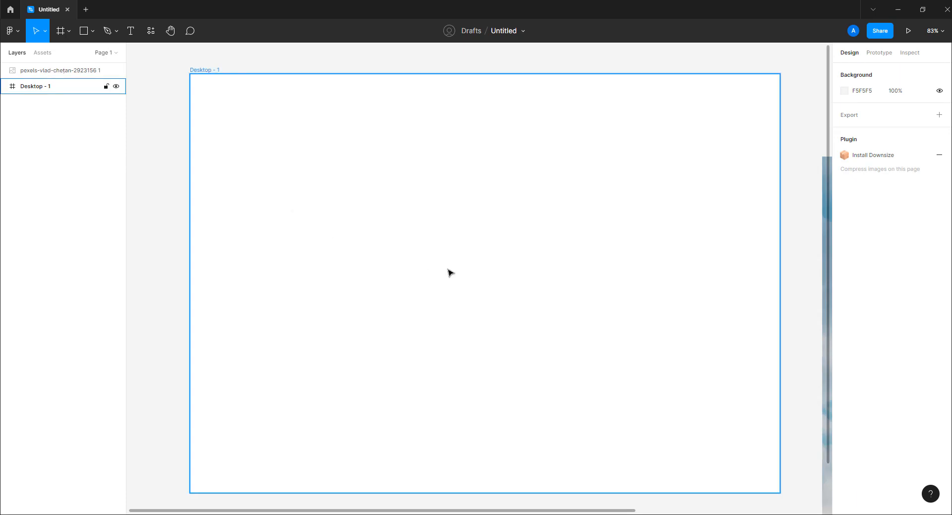
Move the photo of the jumping man into the Desktop - 1 frame at about X 388, Y 14.
scroll(450, 273, down, 3)
click(758, 314)
drag(759, 314, 453, 263)
scroll(461, 285, up, 3)
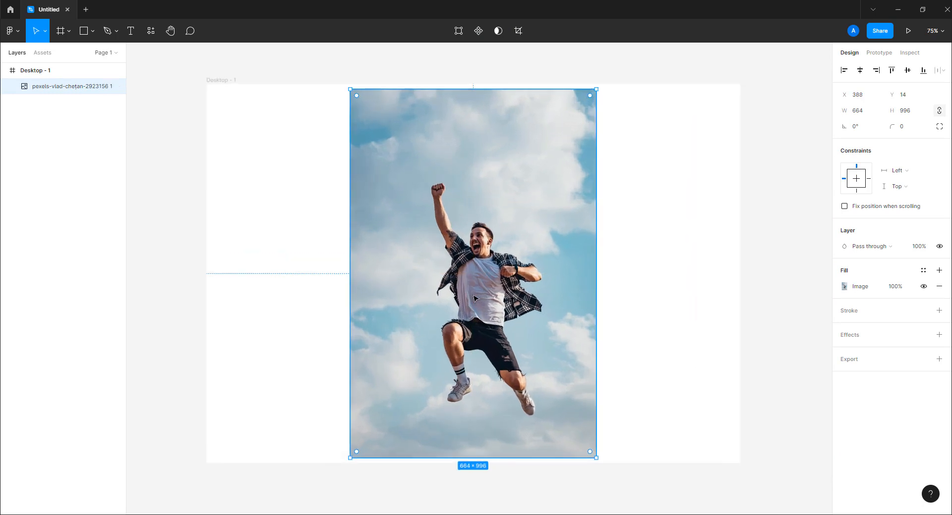
scroll(475, 298, up, 1)
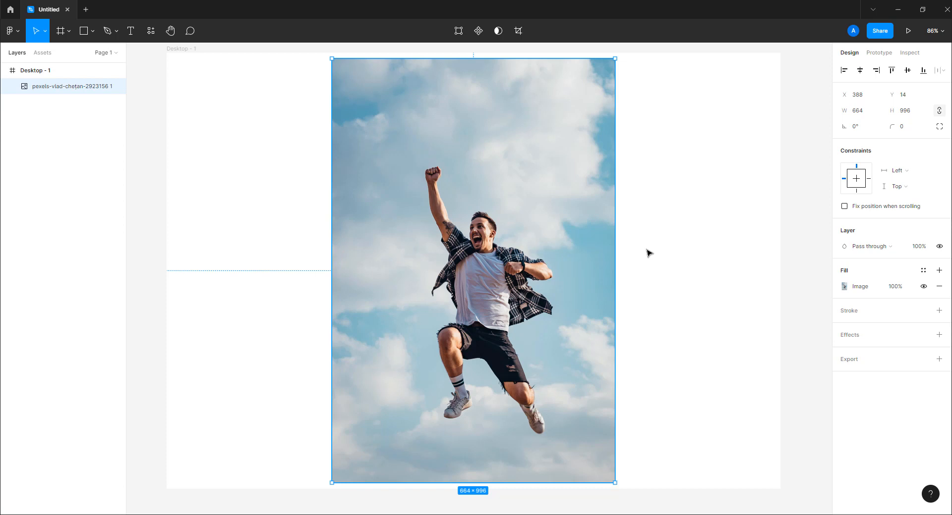
Remove the background from the jumping man's photo with the Icons8 Background Remover plugin and deselect it.
right_click(557, 230)
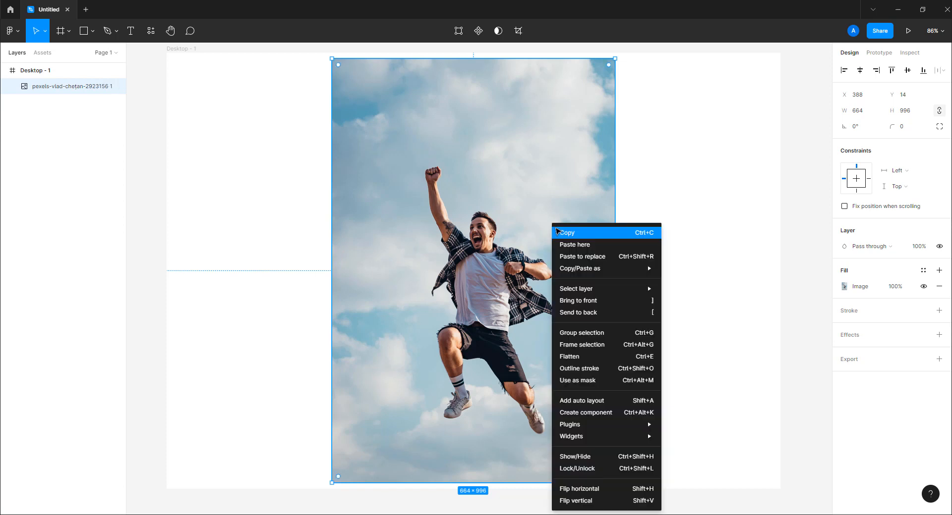
mouse_move(578, 429)
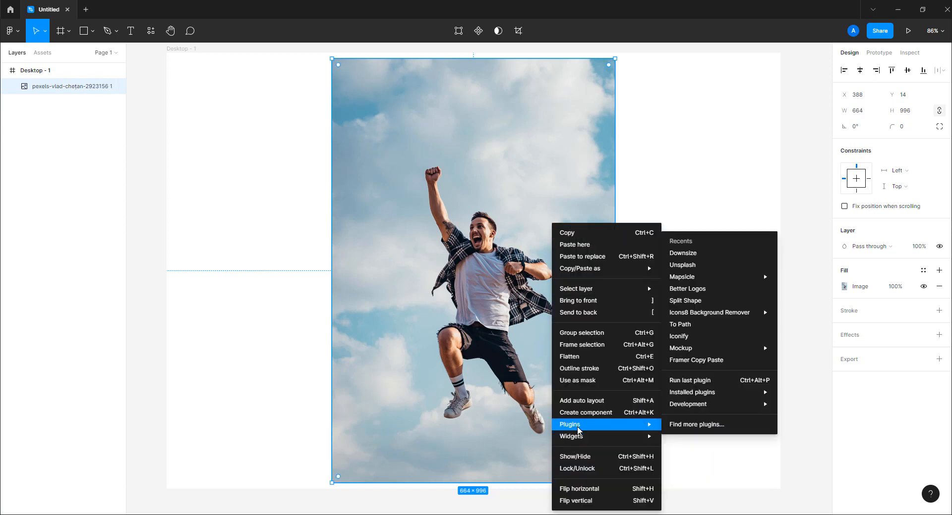
mouse_move(683, 317)
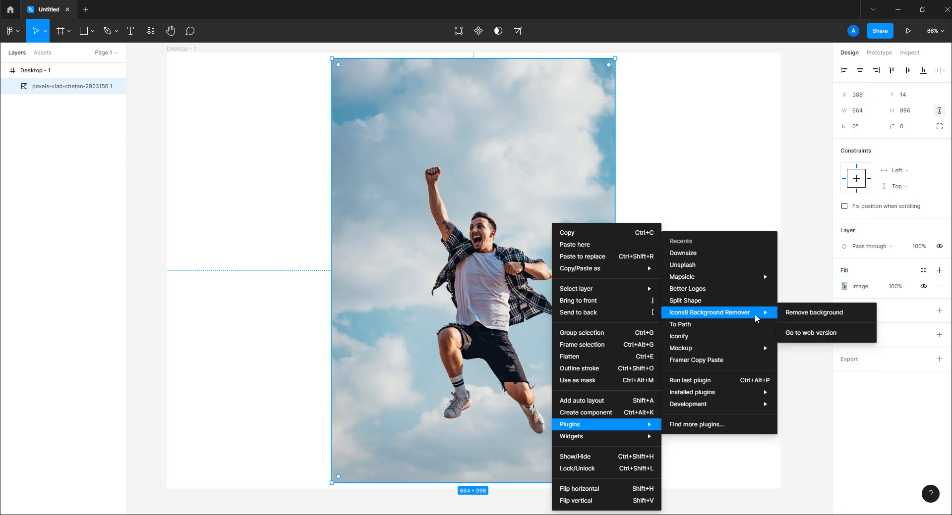
click(812, 312)
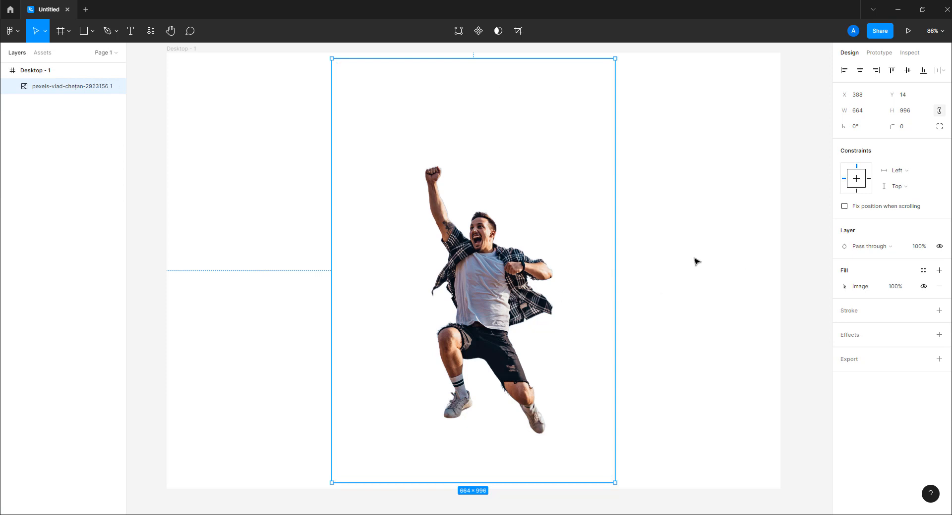
click(664, 255)
Change the Desktop - 1 frame's fill colour to bright yellow, about FAFF15.
scroll(631, 244, down, 3)
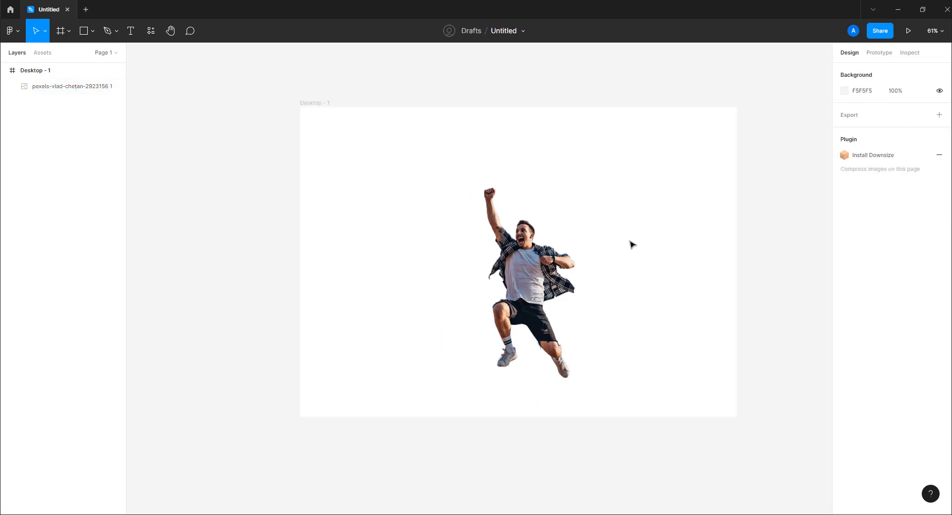
click(315, 103)
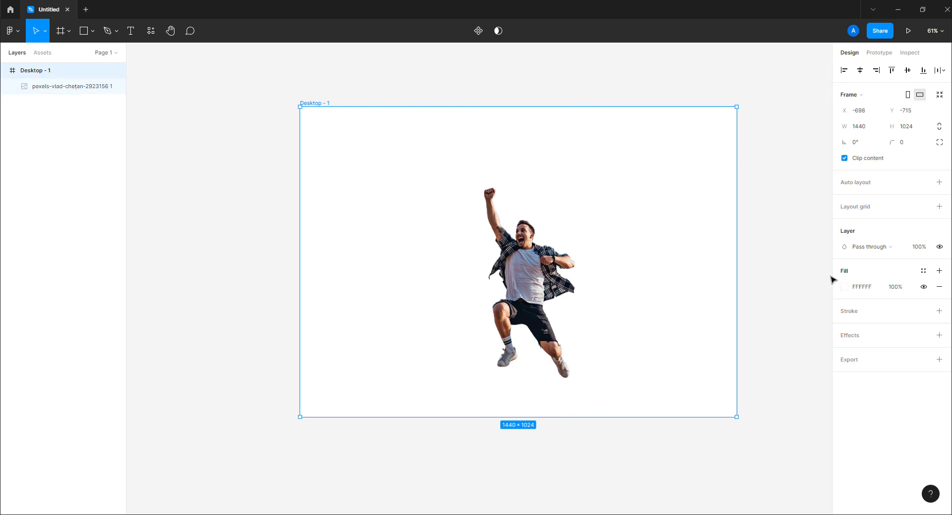
click(844, 287)
click(759, 398)
drag(816, 310, 830, 267)
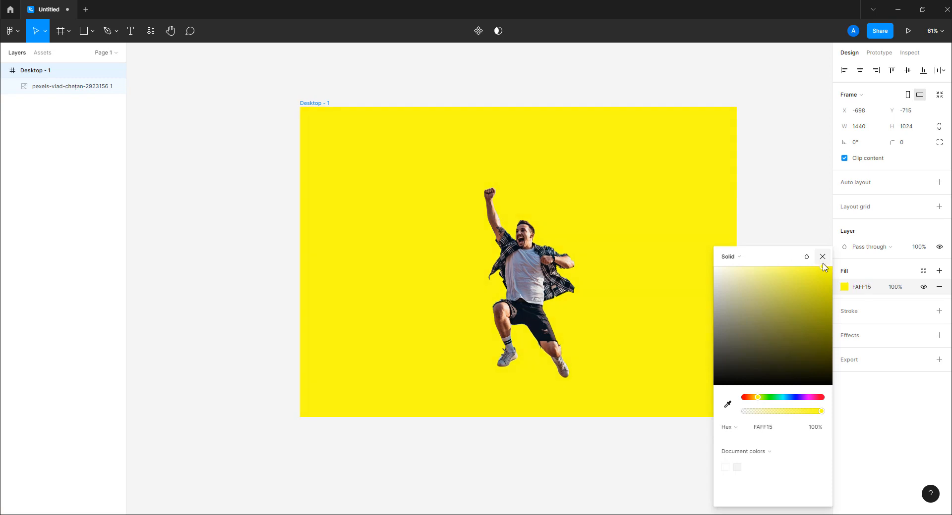
click(822, 256)
click(780, 242)
Examine the edges of the man's cutout against the yellow background, especially around the arm, head and shirt.
scroll(533, 276, up, 8)
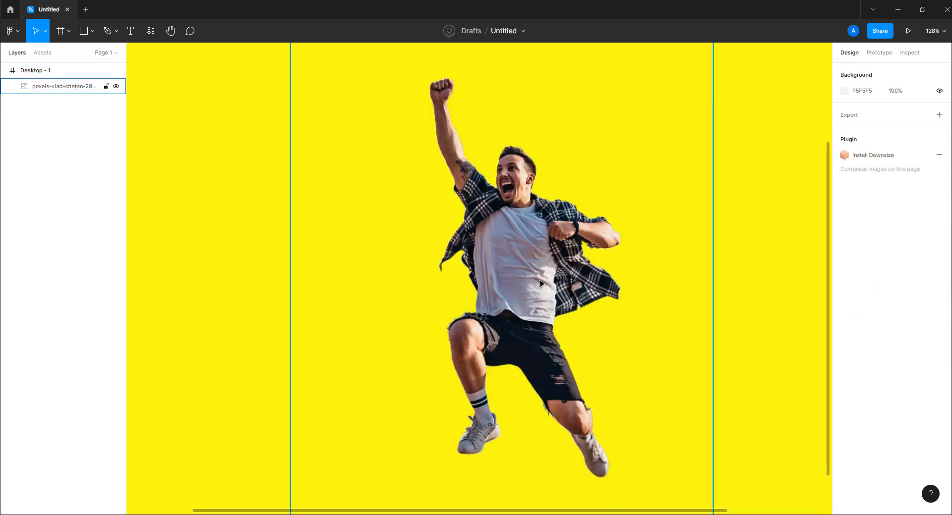
scroll(535, 276, up, 4)
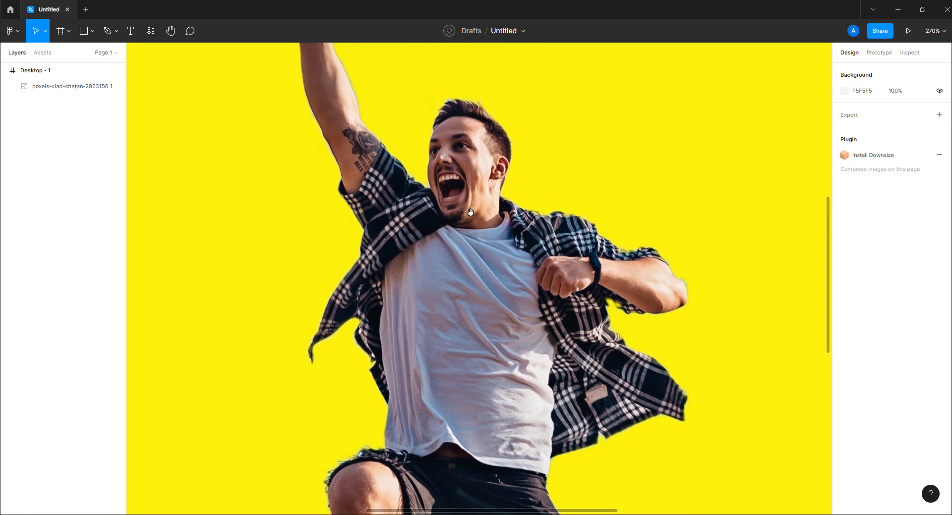
scroll(470, 214, up, 5)
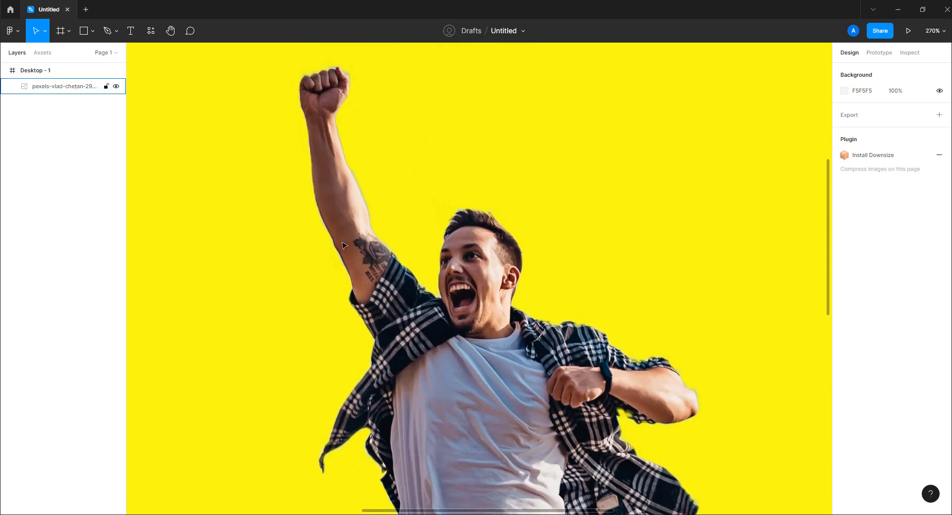
scroll(342, 246, up, 5)
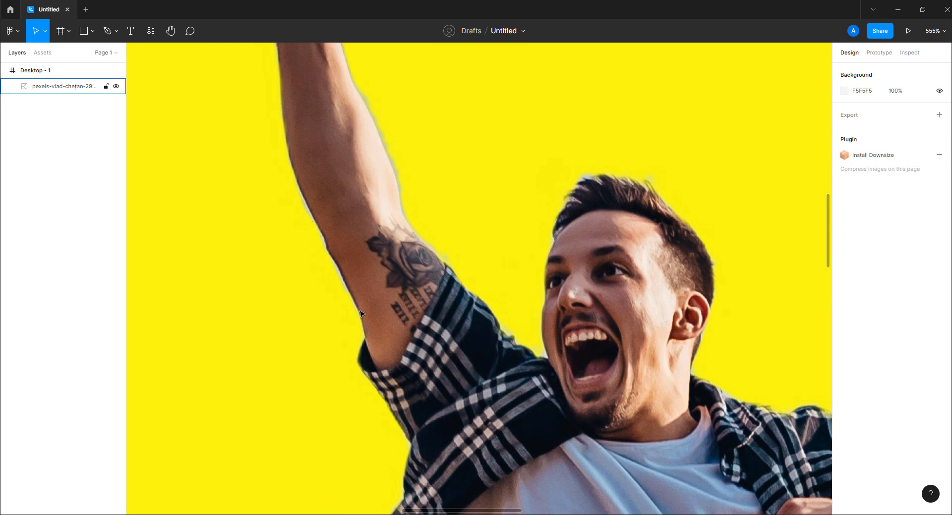
scroll(607, 316, down, 4)
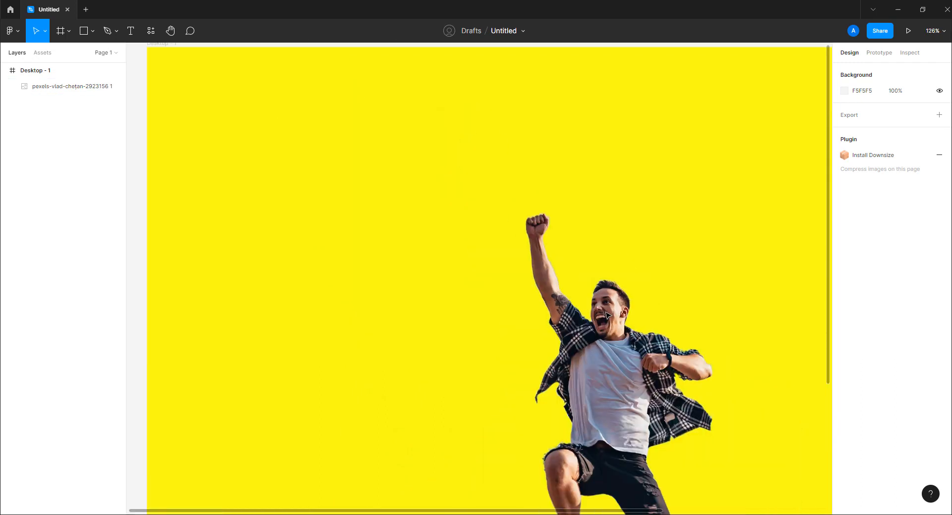
scroll(608, 315, down, 4)
scroll(504, 278, up, 1)
scroll(475, 267, down, 3)
scroll(466, 260, up, 3)
Raise the exposure and contrast of the jumping man's photo slightly and reduce its saturation to the minimum.
click(466, 260)
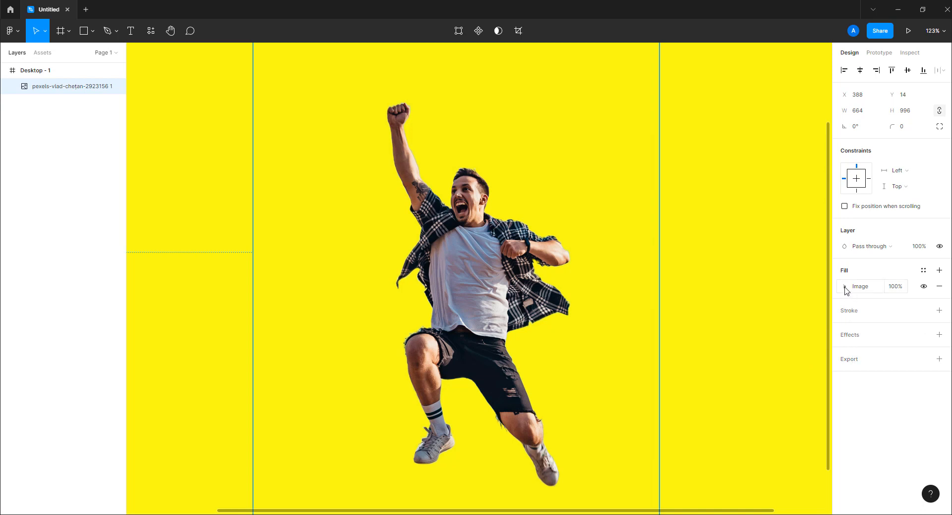
click(844, 288)
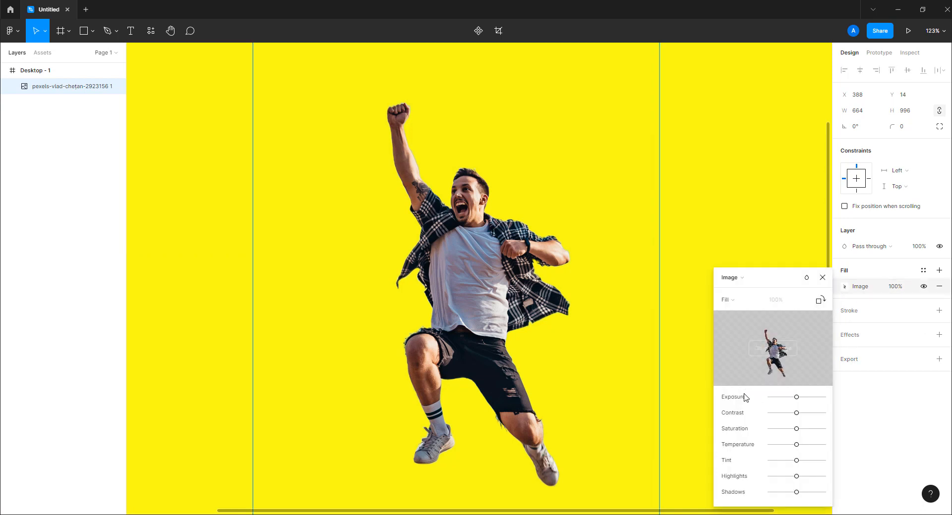
drag(796, 398, 808, 414)
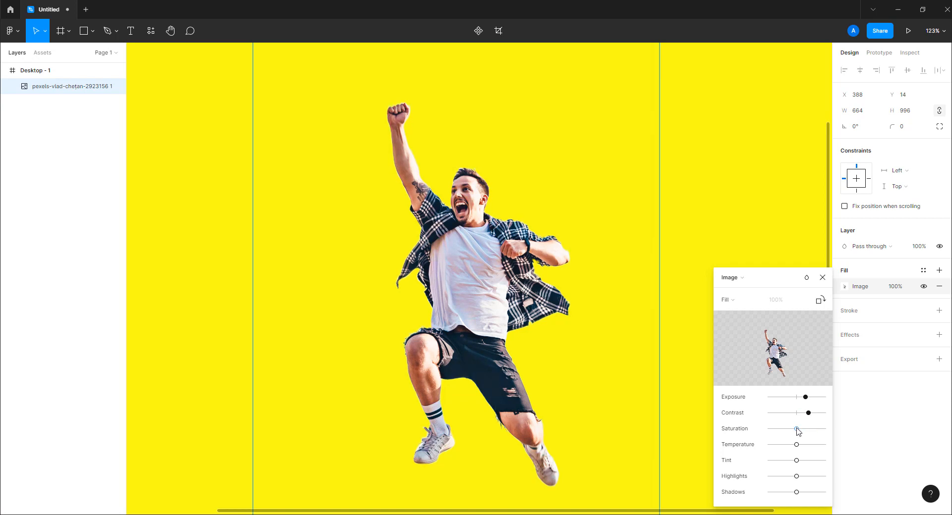
drag(794, 431, 754, 427)
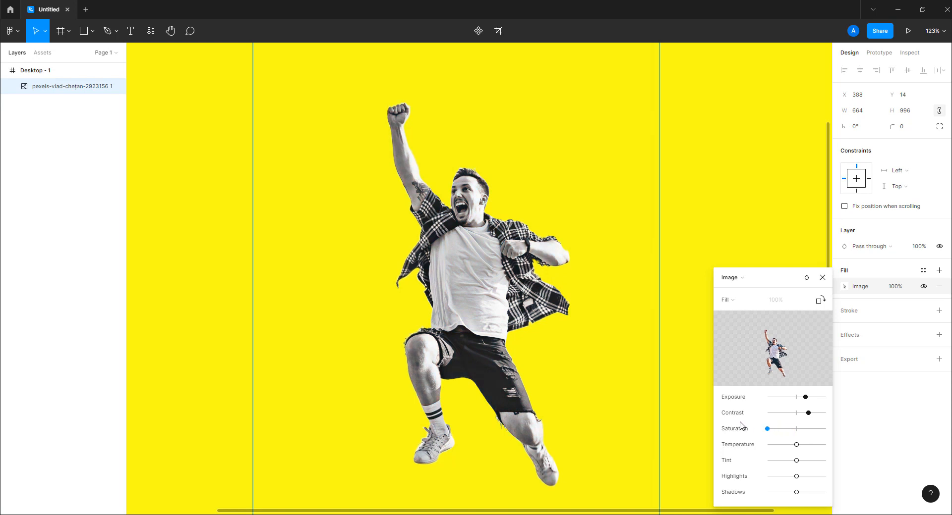
Set the man's photo to maximum highlights and minimum shadows, and move it to about X 352, Y -77.
drag(797, 445, 725, 494)
click(797, 477)
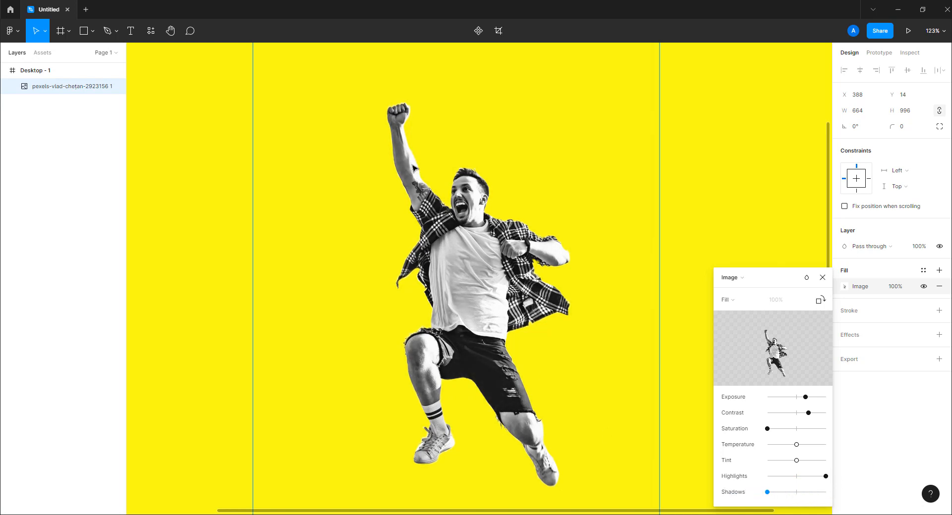
click(822, 278)
key(shift+1)
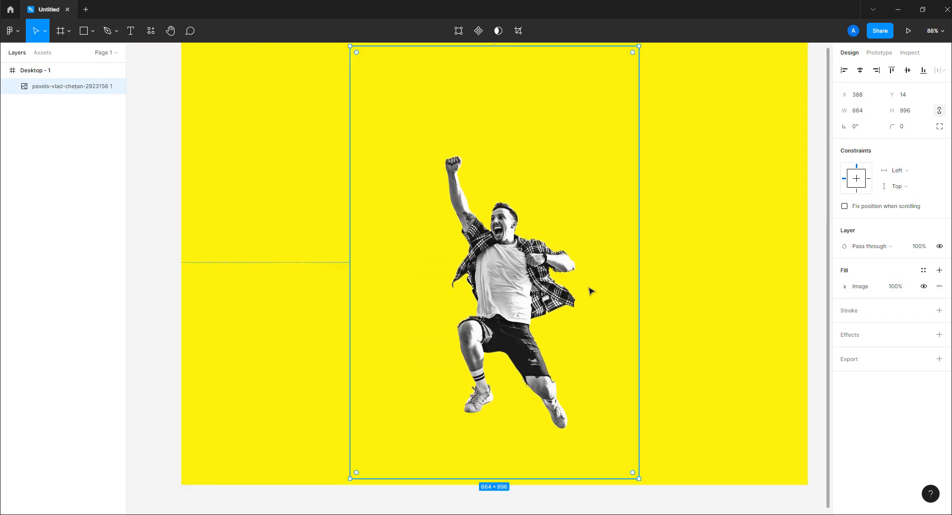
drag(517, 291, 492, 254)
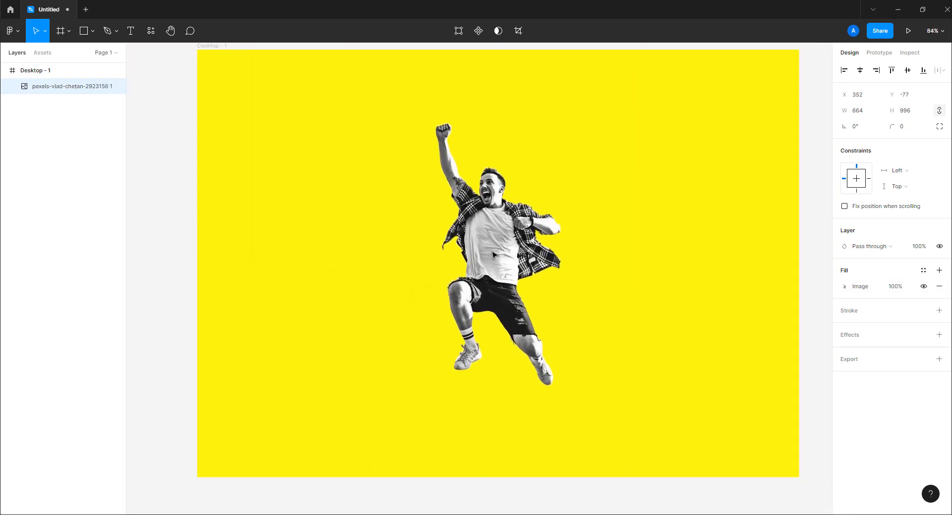
Add the text "JUMP INSIDE !" in the Desktop - 1 frame beside the man, at about X 196, Y 480.
click(131, 30)
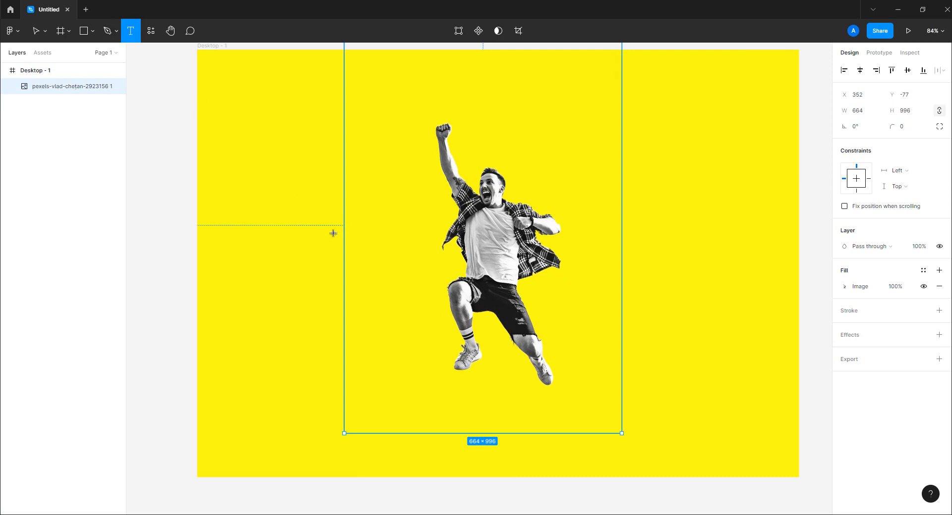
click(278, 251)
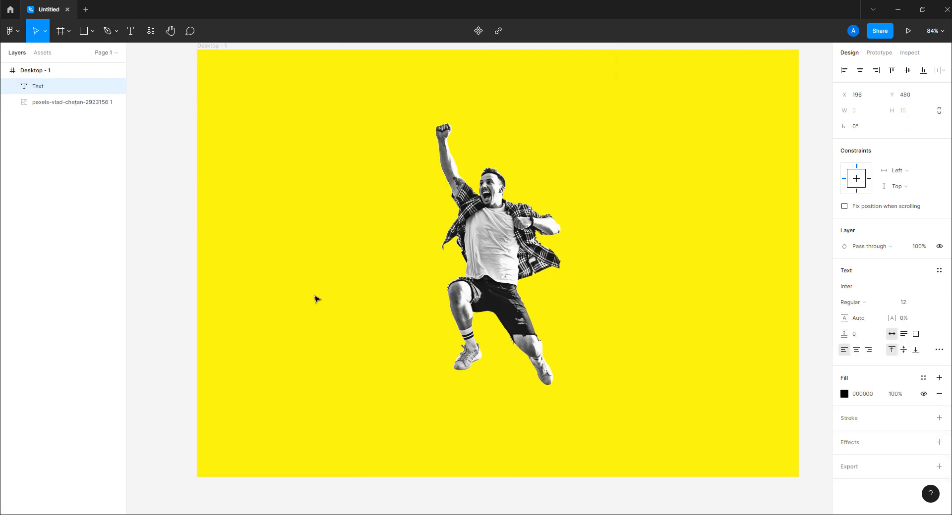
text(JUMP INSIDE !)
key(Escape)
Scale the JUMP INSIDE ! text up to about 1091 × 192 and move it across the man at about X 174, Y 416.
key(k)
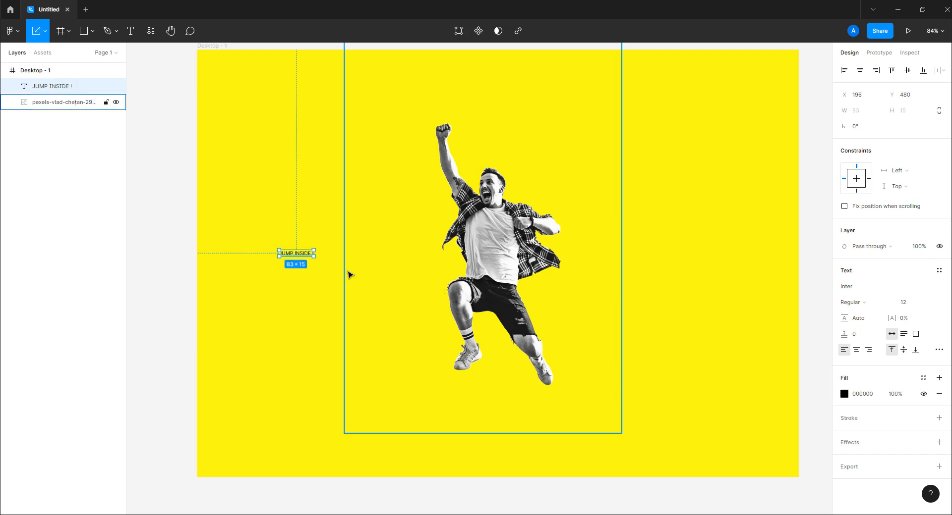
drag(314, 257, 459, 334)
drag(575, 296, 568, 270)
Set the JUMP INSIDE ! text's font weight to Black, place its layer behind the man's photo and deselect it.
click(858, 304)
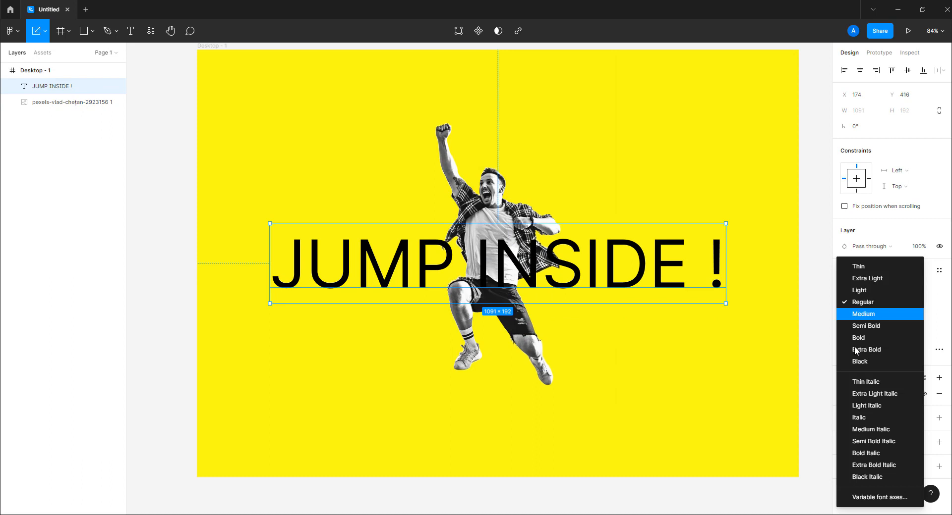
click(858, 364)
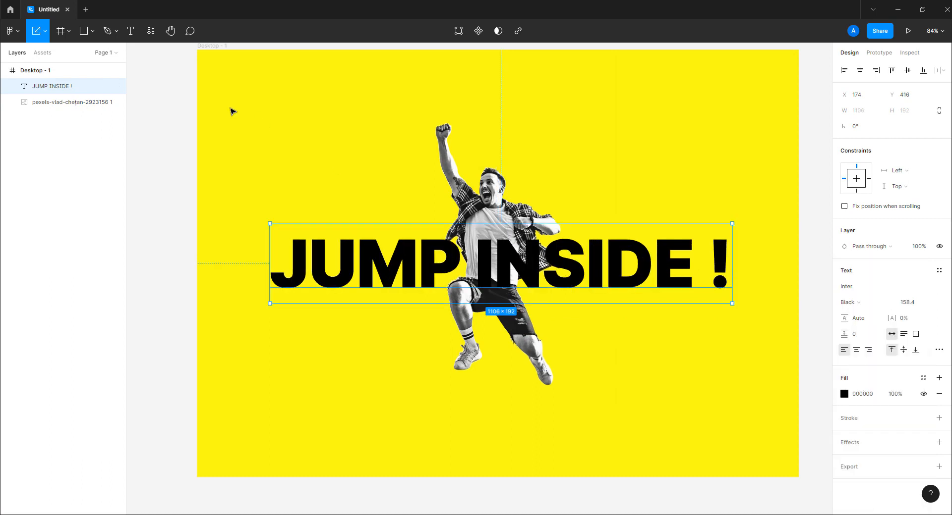
drag(69, 89, 72, 108)
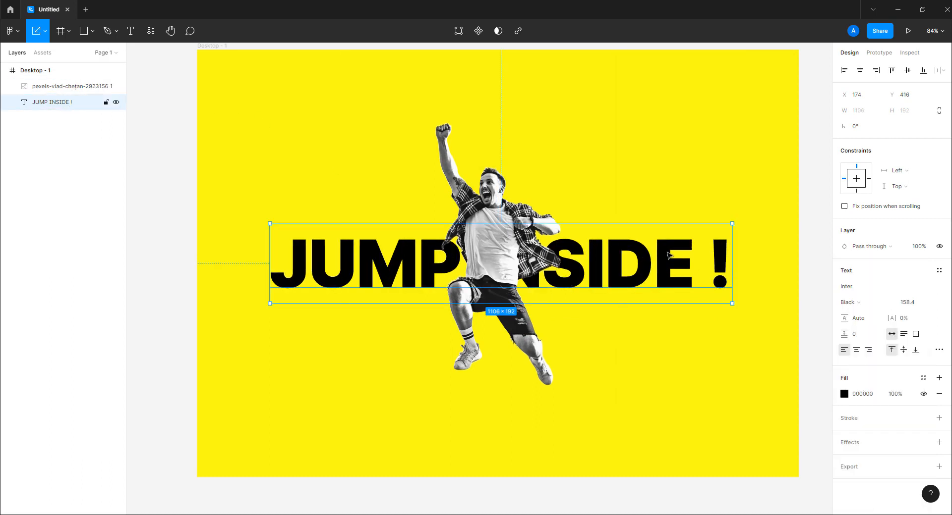
key(shift+1)
click(766, 273)
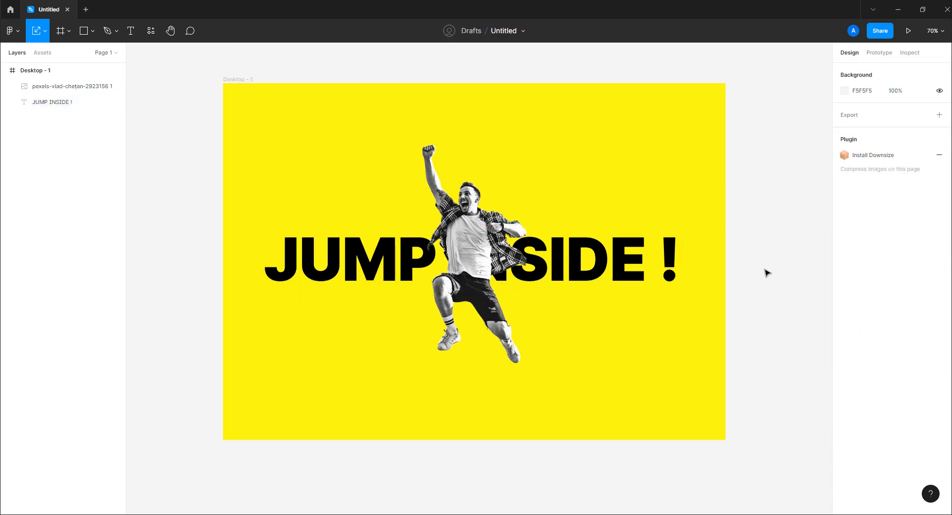